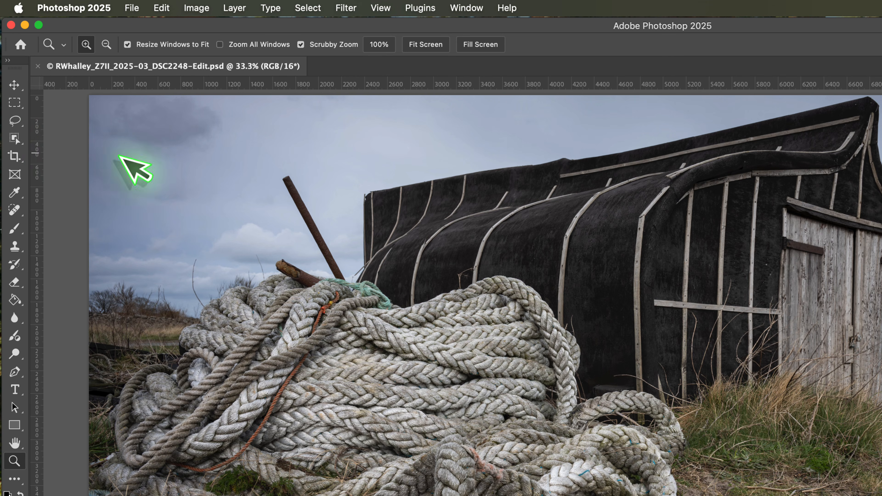
# Select the coiled rope with the Object Selection tool and subtract the stray ground and debris areas around it using Quick Selection.
pyautogui.click(16, 138)
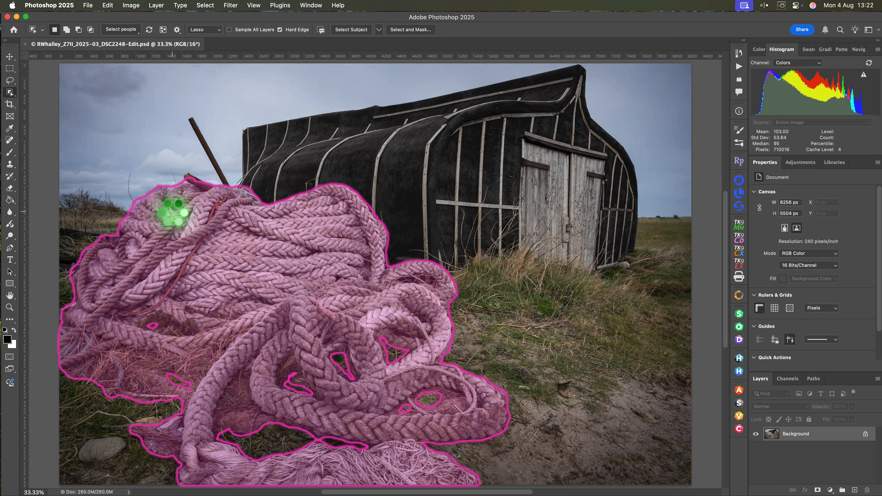
pyautogui.click(173, 212)
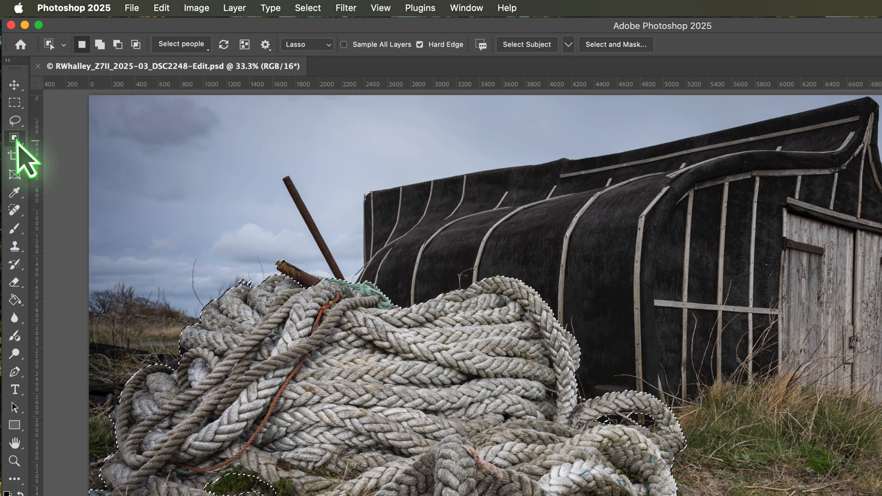
pyautogui.rightClick(15, 139)
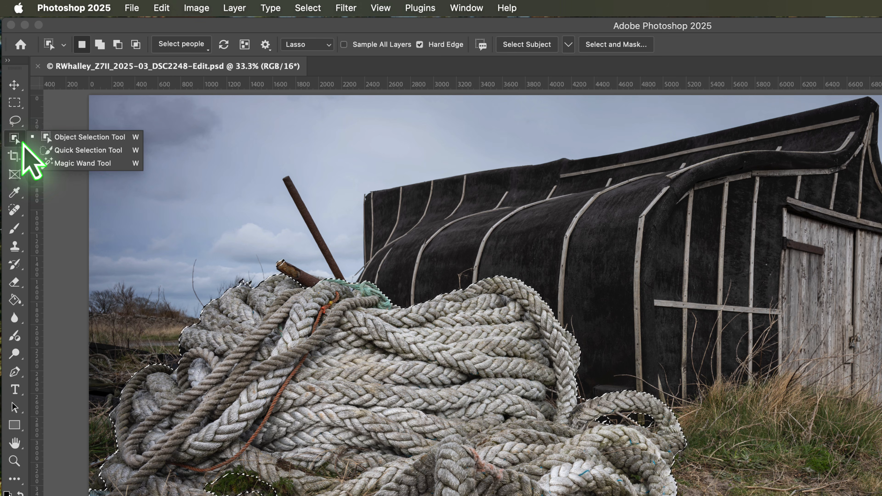
pyautogui.click(77, 152)
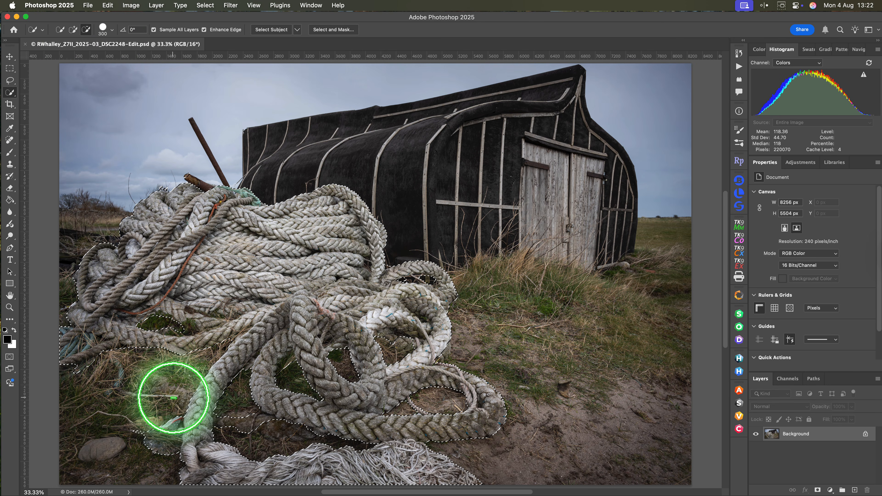
pyautogui.click(174, 397)
pyautogui.moveTo(160, 441); pyautogui.dragTo(163, 414)
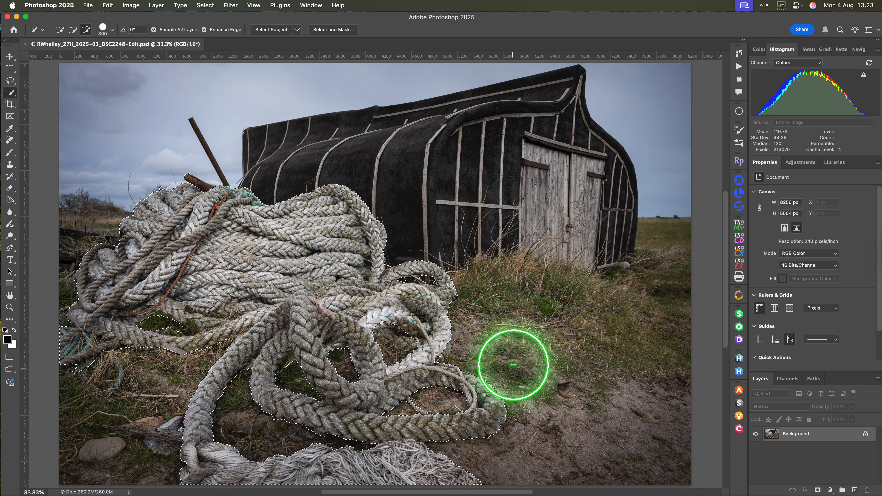
pyautogui.click(188, 170)
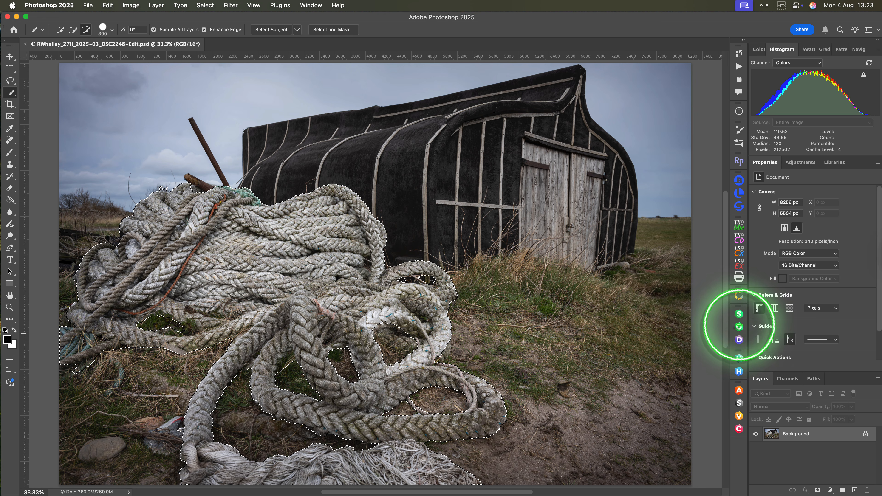
pyautogui.click(738, 326)
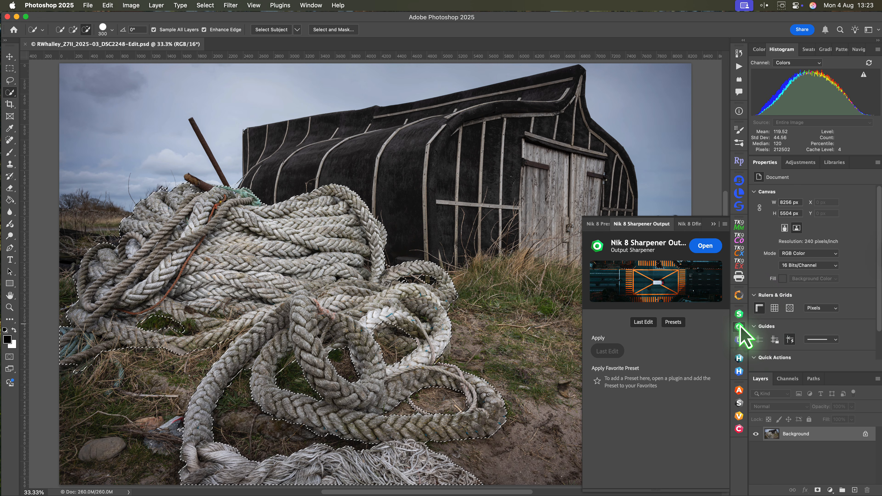
pyautogui.click(705, 248)
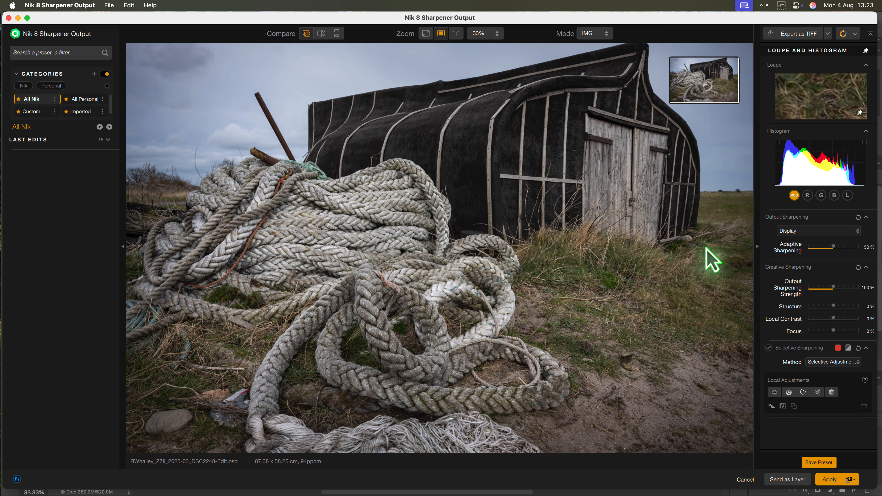
pyautogui.click(745, 483)
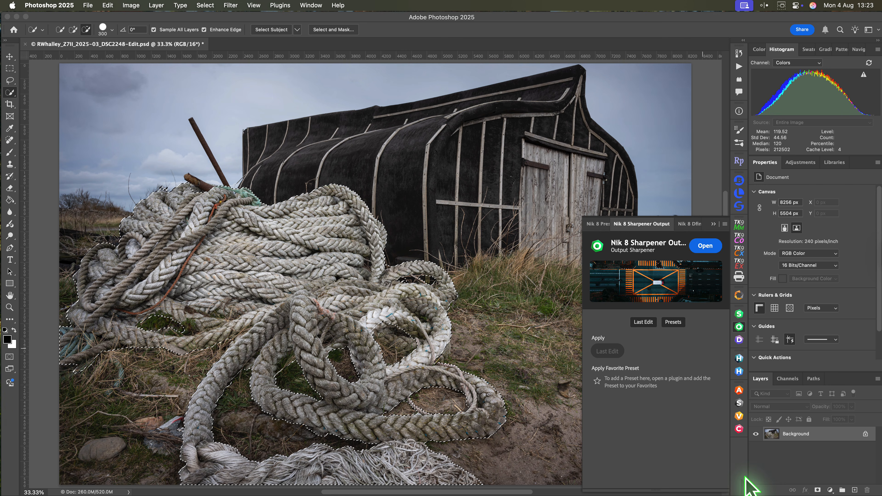
pyautogui.click(713, 224)
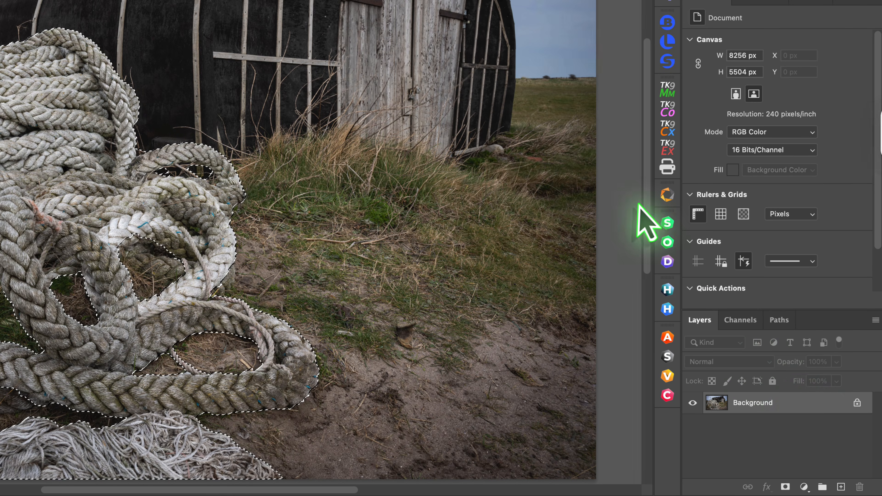
# Duplicate the Background layer, mask the copy with the rope selection, and check the cut-out without the layer beneath.
pyautogui.rightClick(802, 410)
pyautogui.click(747, 335)
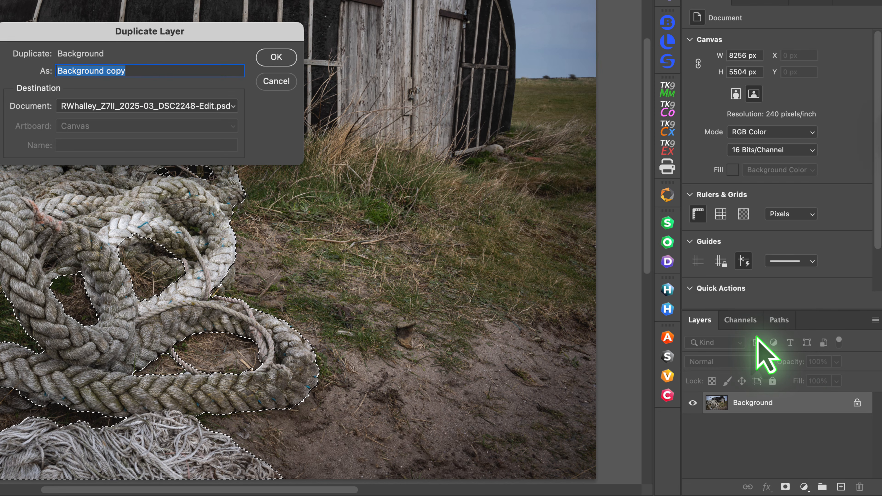
pyautogui.click(279, 59)
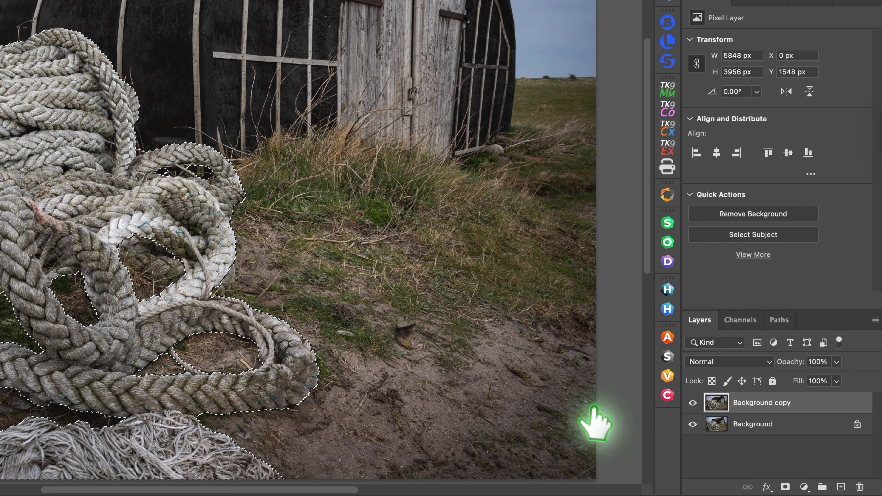
pyautogui.click(785, 486)
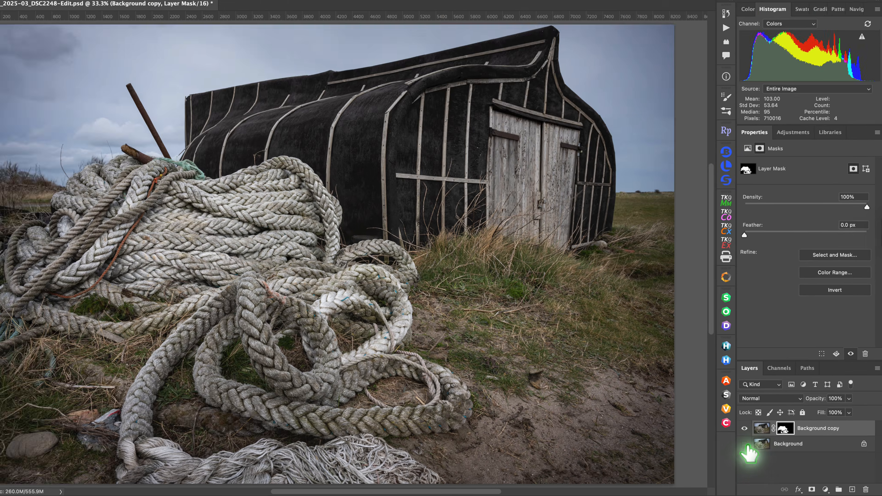
pyautogui.click(692, 424)
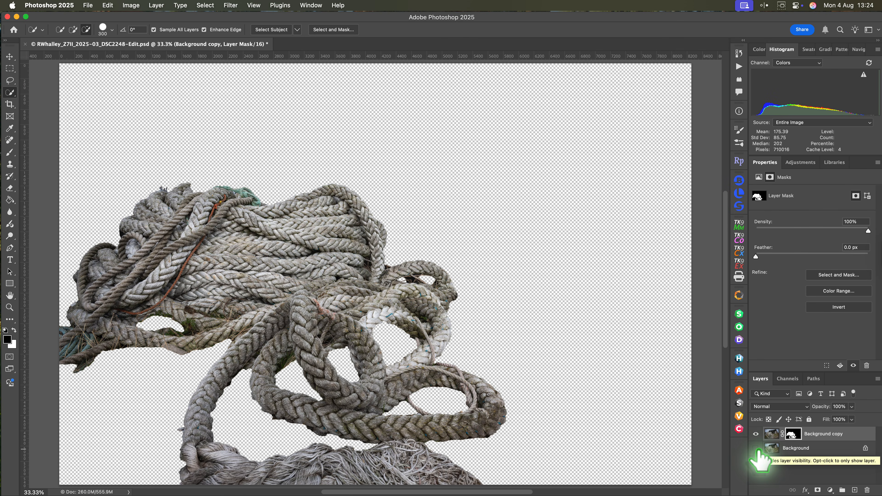
pyautogui.click(755, 448)
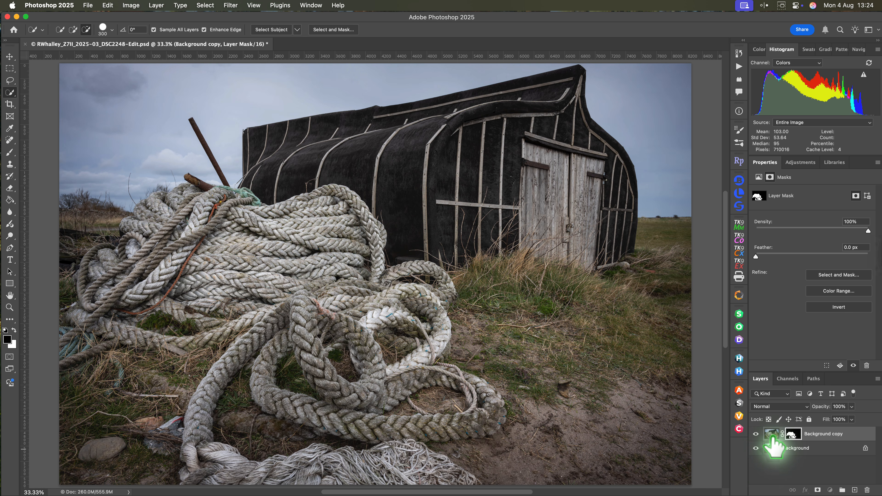
# Select the black boat-shaped hut with the Object Selection tool.
pyautogui.click(771, 434)
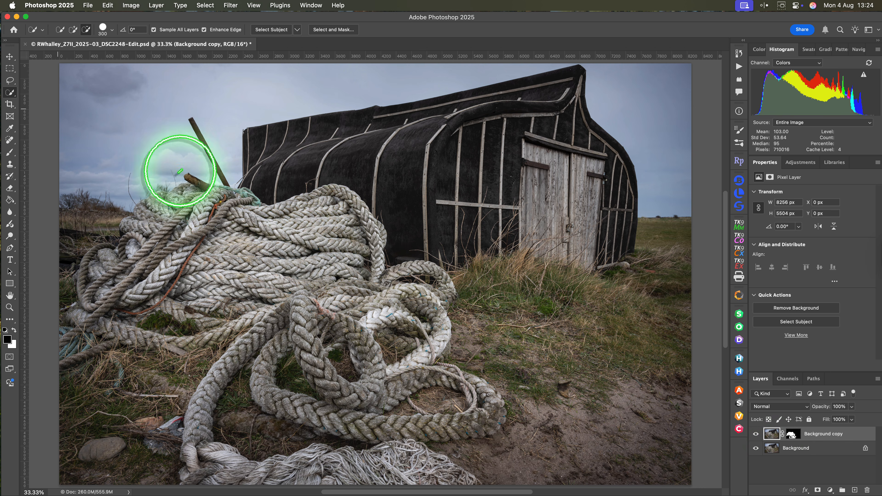
pyautogui.rightClick(9, 92)
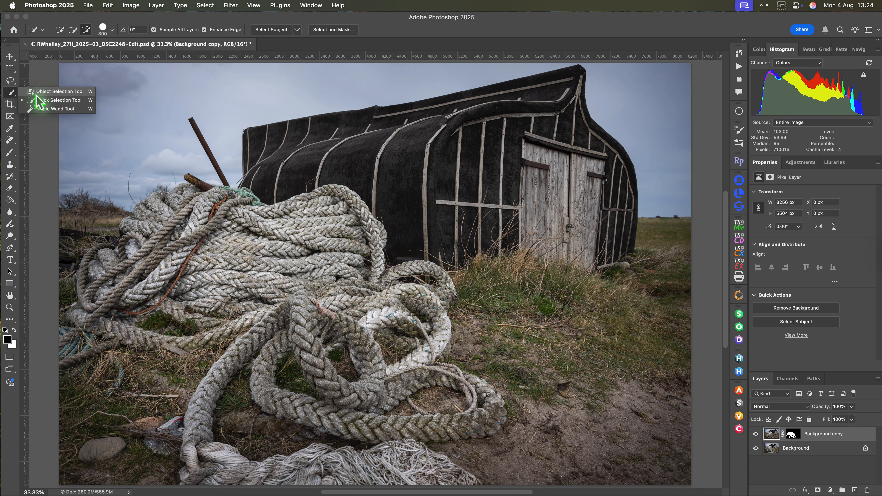
pyautogui.click(41, 92)
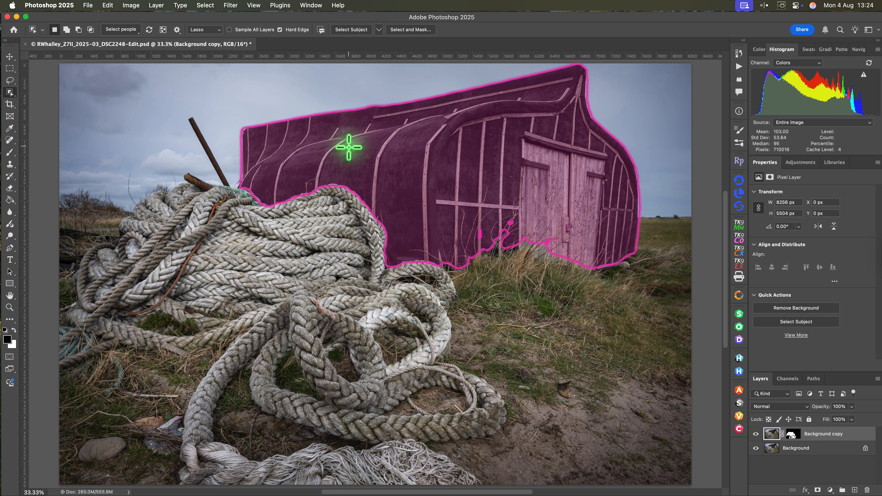
pyautogui.click(349, 147)
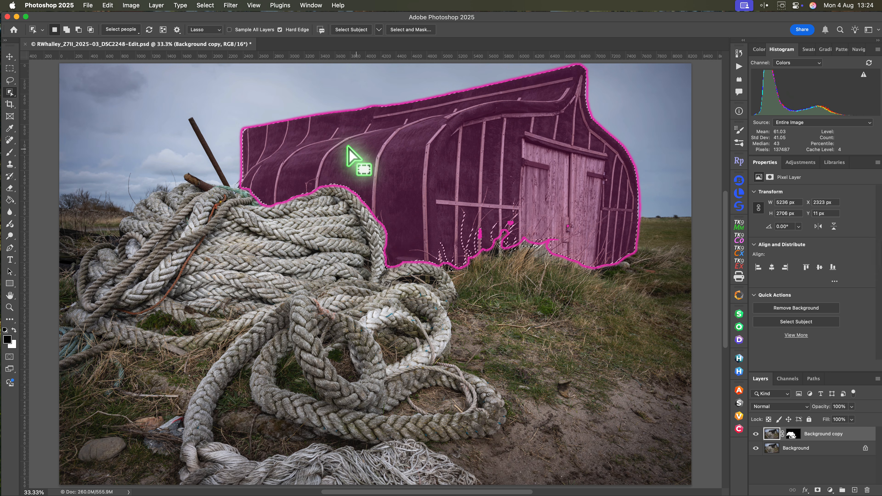
# Duplicate the Background layer again and add a layer mask to the new copy from the hut selection.
pyautogui.rightClick(823, 449)
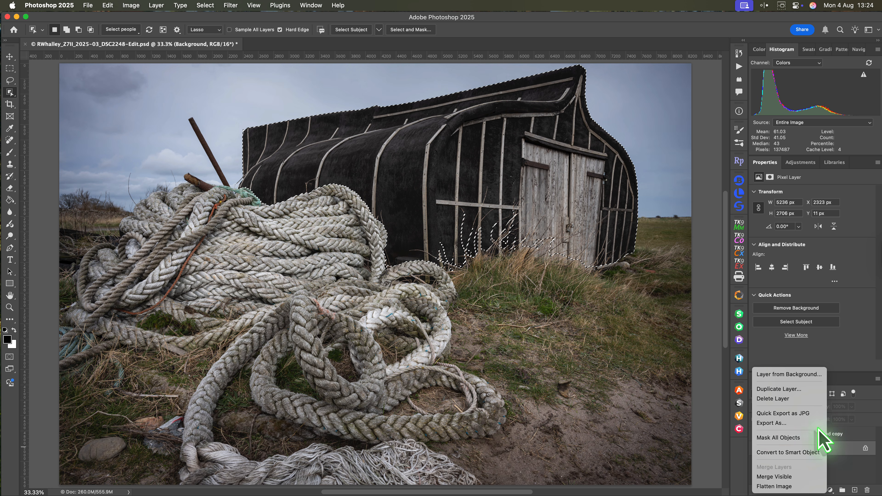
pyautogui.click(800, 392)
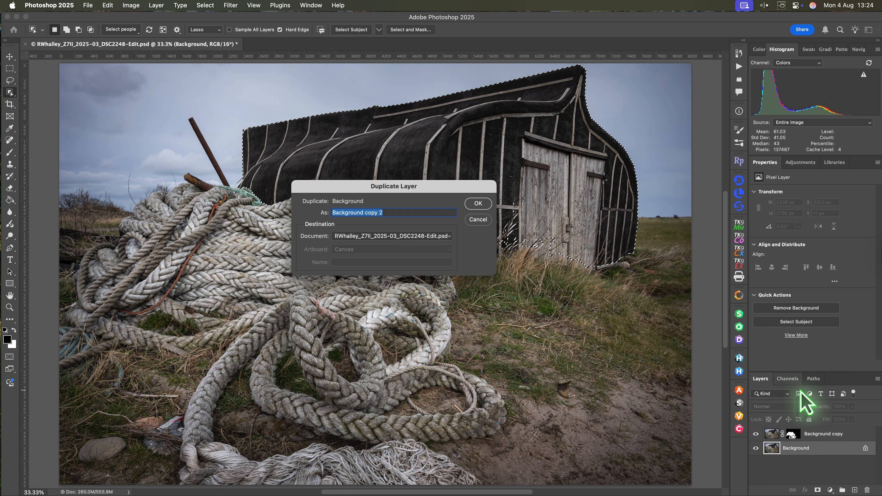
pyautogui.click(478, 204)
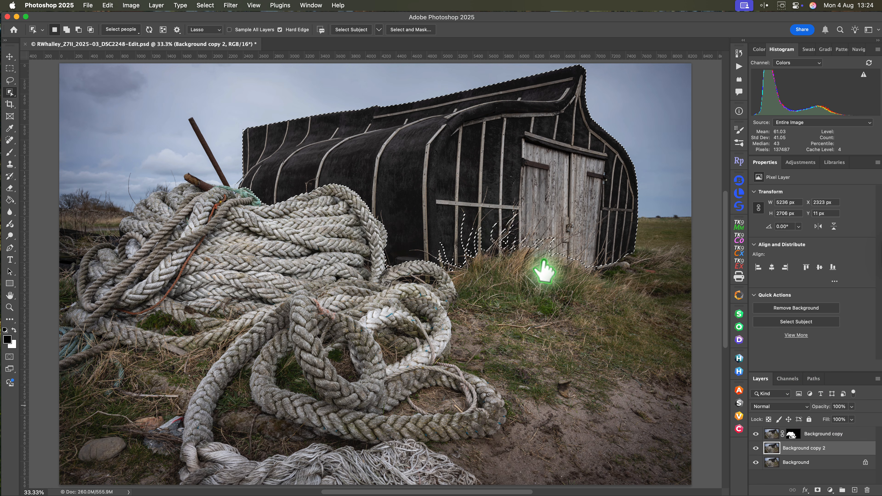
pyautogui.click(817, 490)
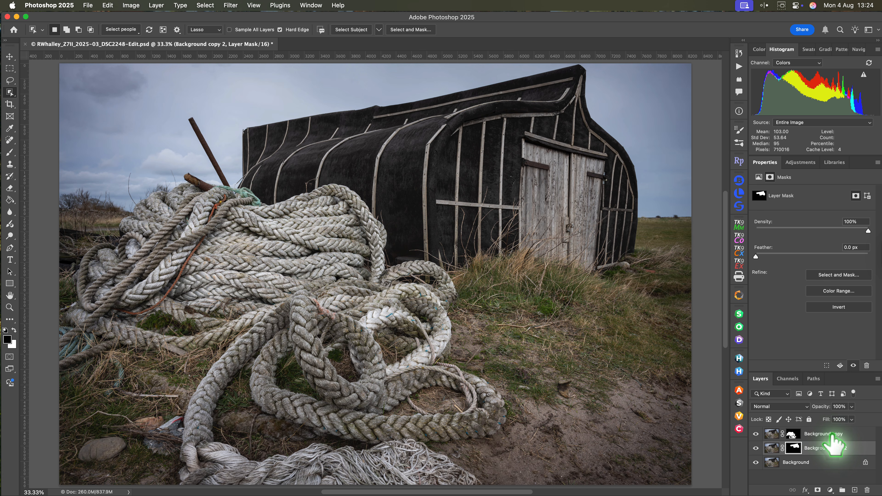
# Rename the layer with the rope mask as Rope and the layer with the hut mask as Hut.
pyautogui.doubleClick(830, 434)
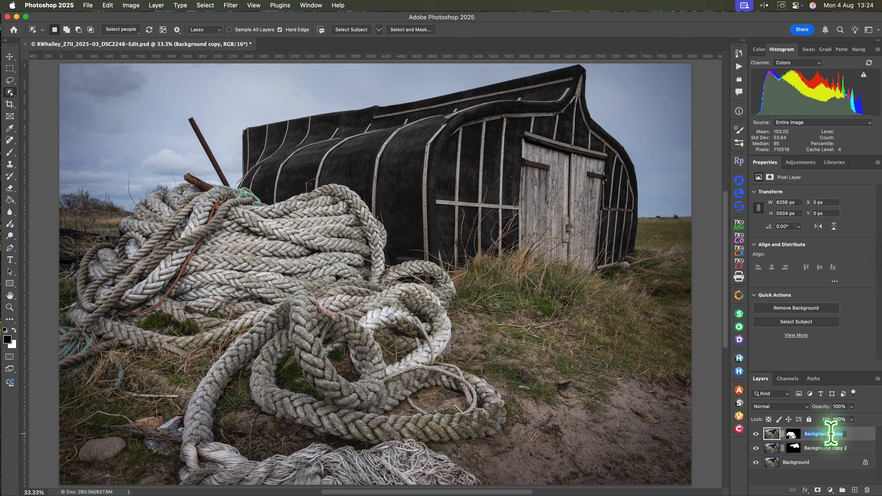
pyautogui.write('Rope')
pyautogui.press('Return')
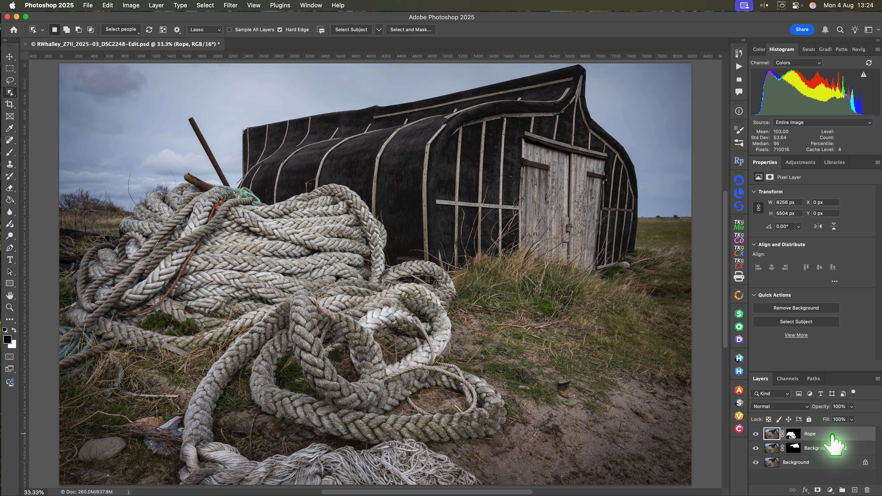
pyautogui.click(834, 451)
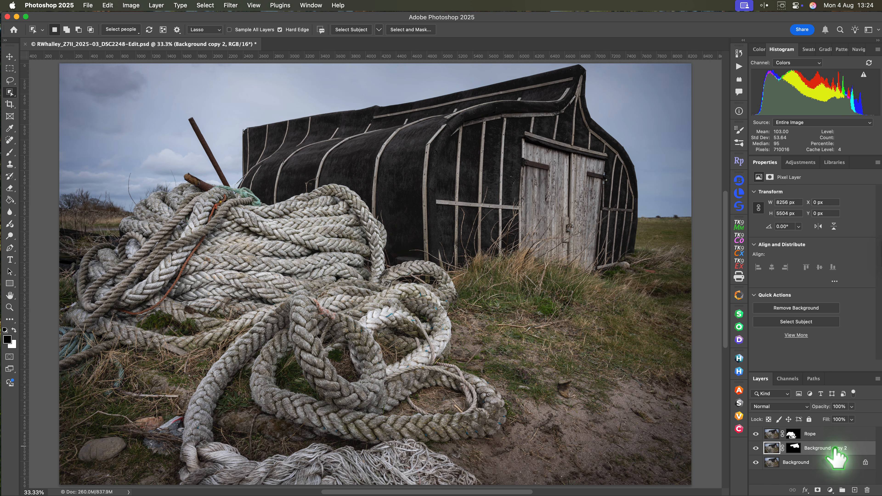
pyautogui.doubleClick(835, 450)
pyautogui.write('Hut')
pyautogui.press('Return')
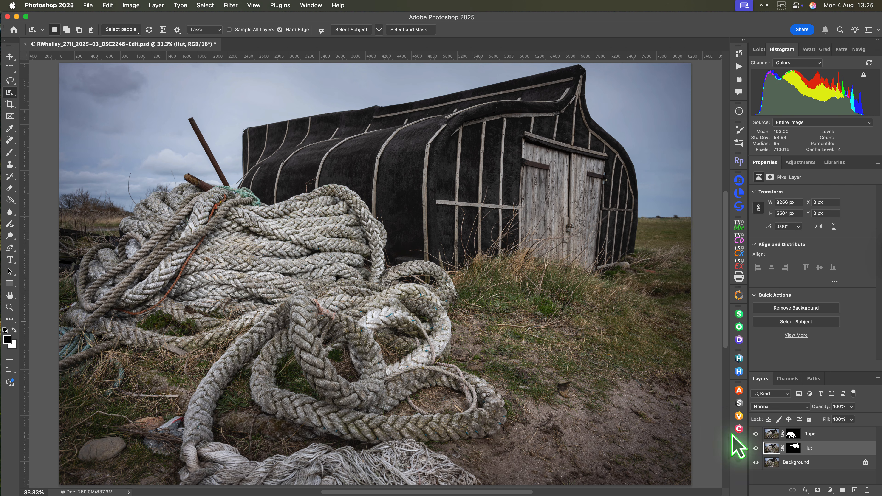
# Open the Hut layer in Nik 8 Sharpener Output with both the Hut and Rope masks, and import them as local adjustments.
pyautogui.click(738, 327)
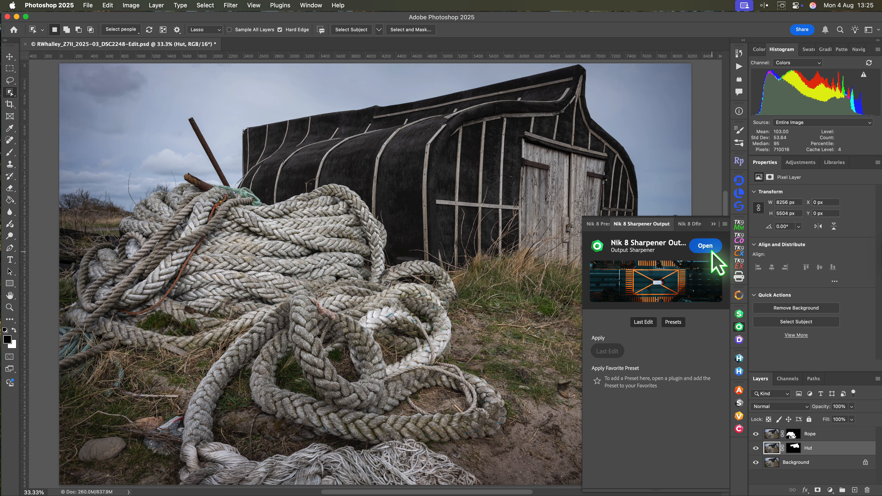
pyautogui.click(705, 245)
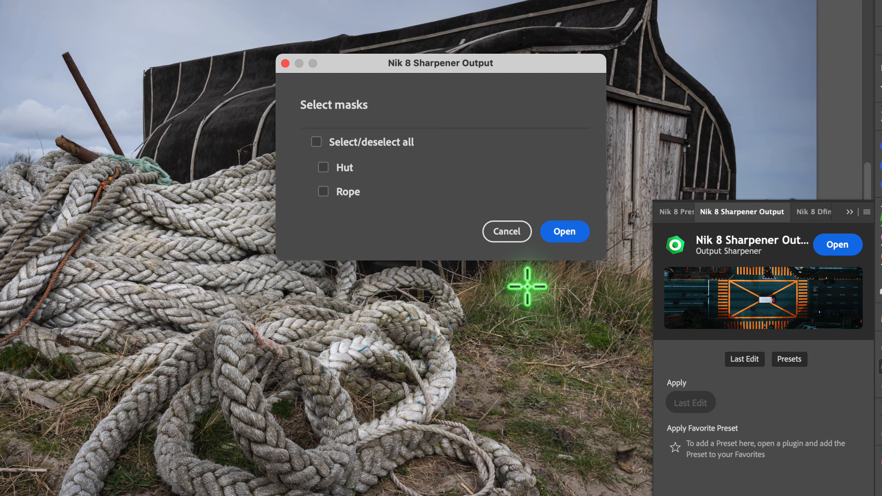
pyautogui.click(316, 142)
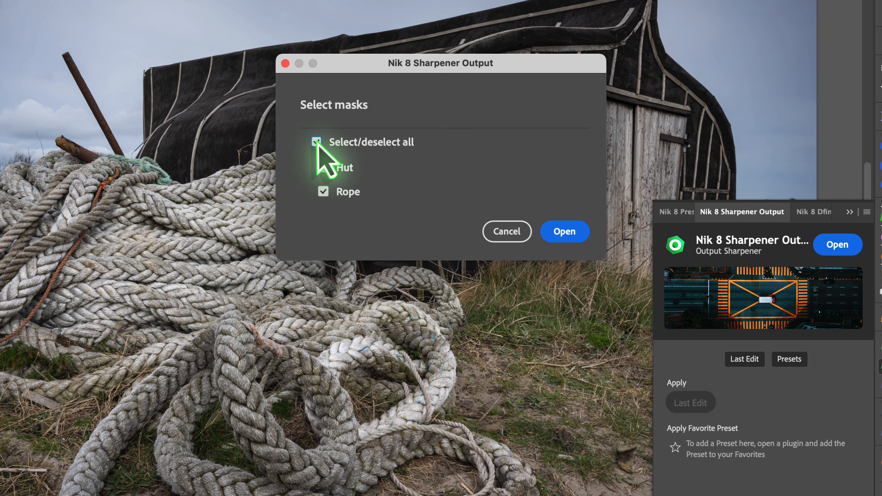
pyautogui.click(566, 232)
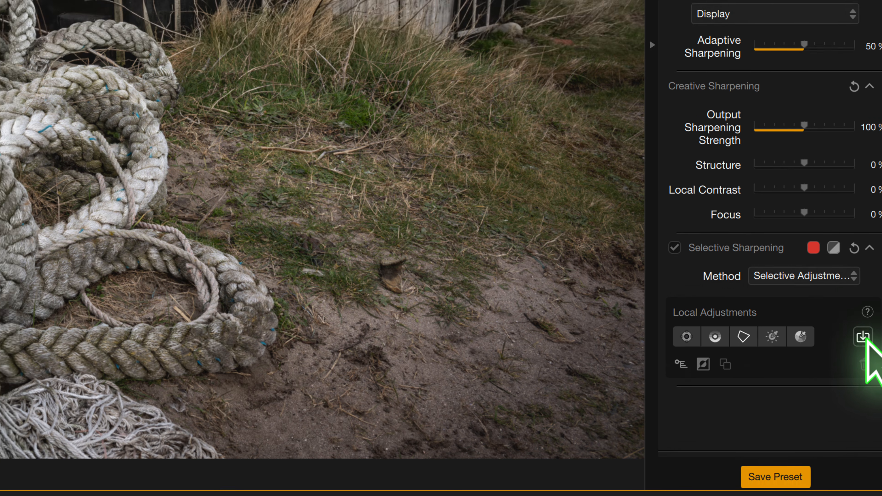
pyautogui.click(843, 288)
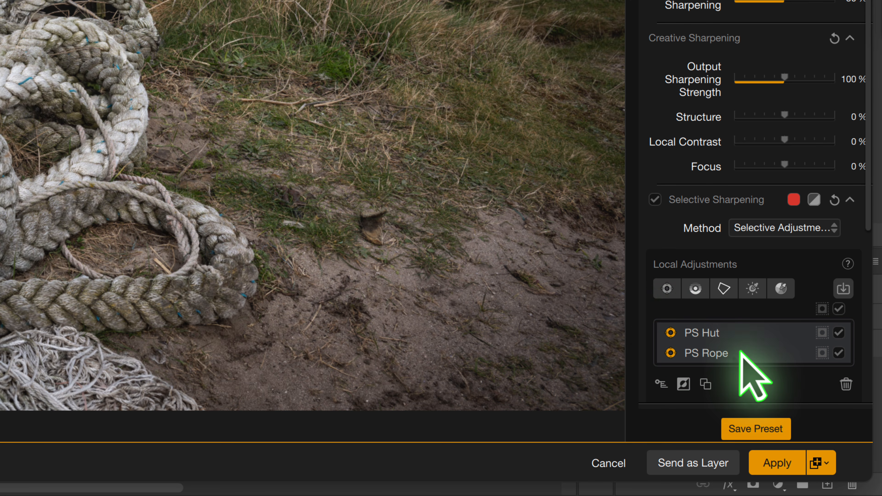
# Display the mask of the PS Rope local adjustment and try adjusting its Luminance.
pyautogui.scroll(-6, 741, 352)
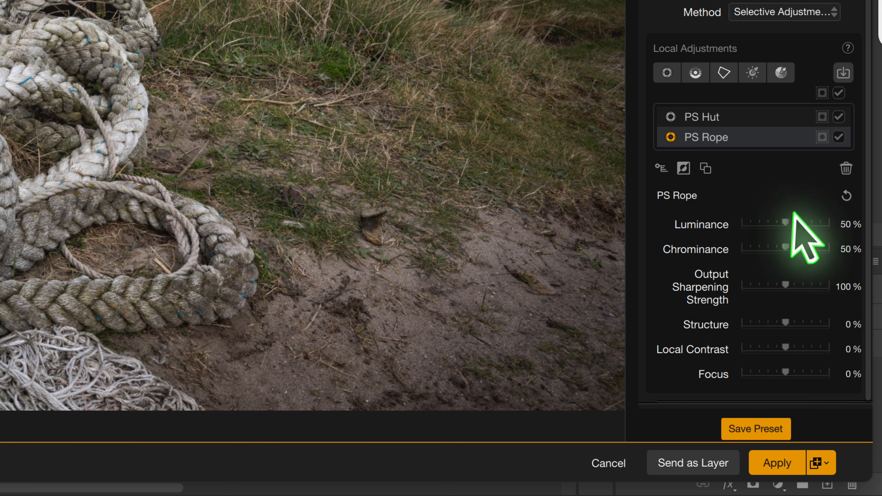
pyautogui.click(822, 137)
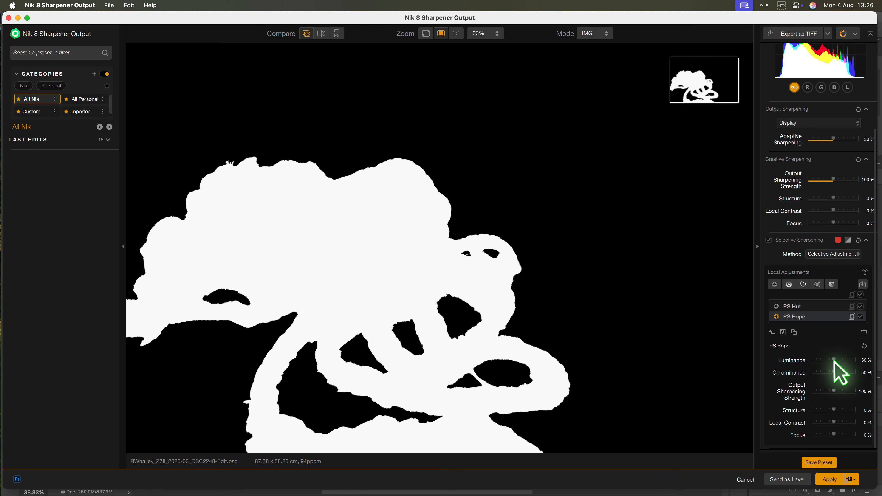
pyautogui.moveTo(833, 360)
pyautogui.mouseDown()
pyautogui.moveTo(860, 363)
pyautogui.moveTo(834, 370)
pyautogui.mouseUp()
pyautogui.doubleClick(835, 359)
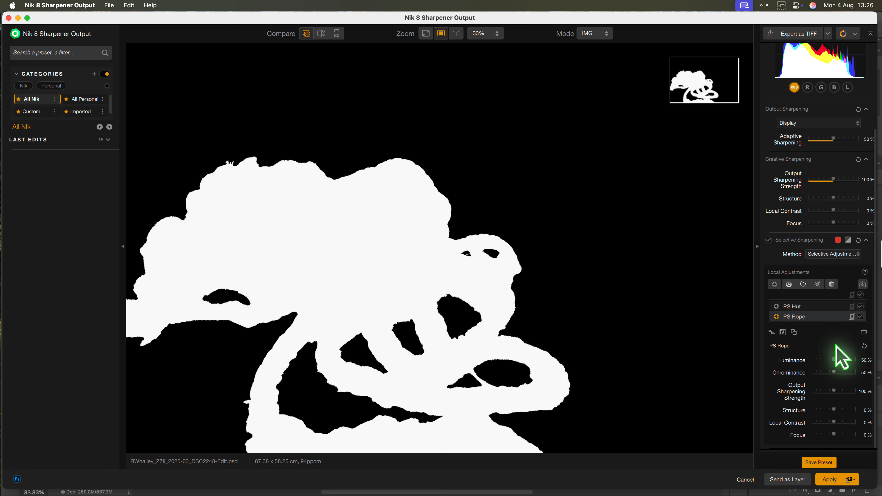
# Turn off the PS Rope mask display and set its Structure to 65% and Local Contrast to 62%.
pyautogui.click(852, 316)
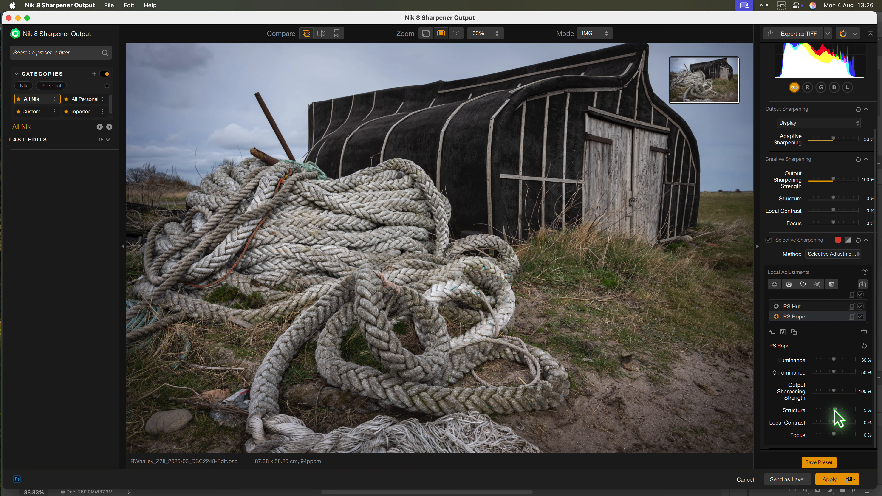
pyautogui.moveTo(833, 410); pyautogui.dragTo(848, 423)
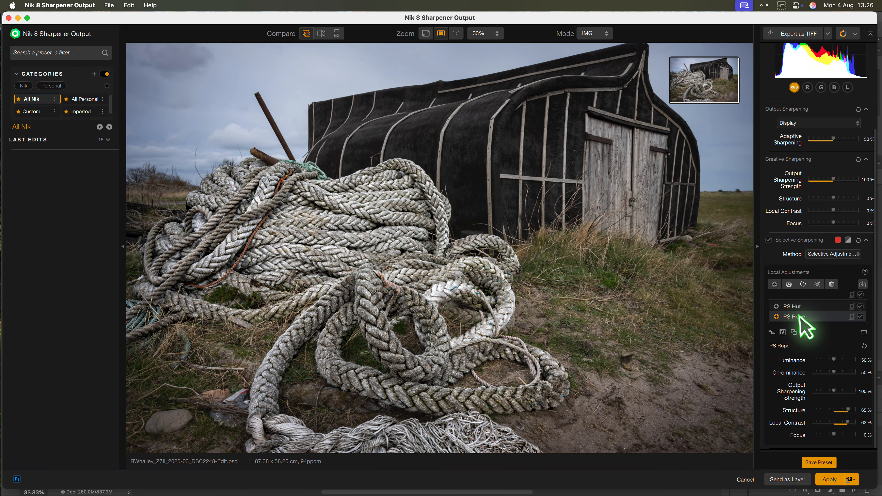
# Set the PS Hut local adjustment's Structure to 62% and Local Contrast to 48%, and compare with the original image.
pyautogui.click(795, 308)
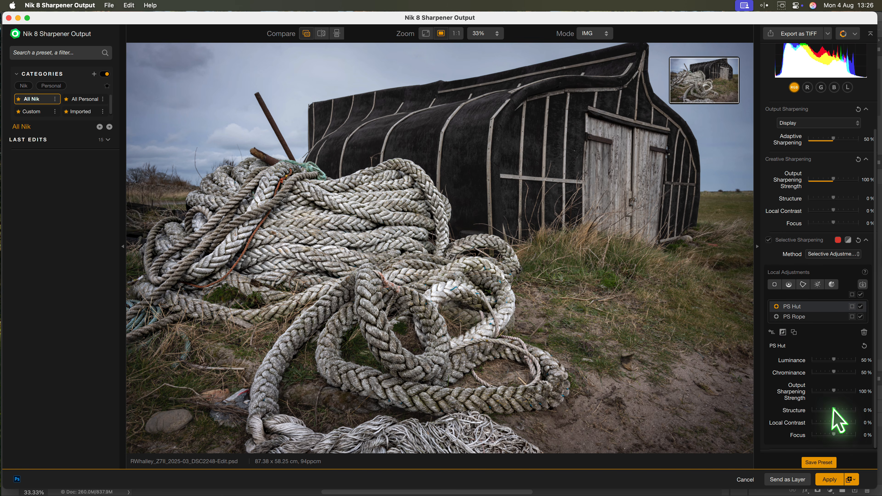
pyautogui.moveTo(834, 410)
pyautogui.mouseDown()
pyautogui.moveTo(848, 411)
pyautogui.moveTo(833, 423)
pyautogui.moveTo(843, 422)
pyautogui.mouseUp()
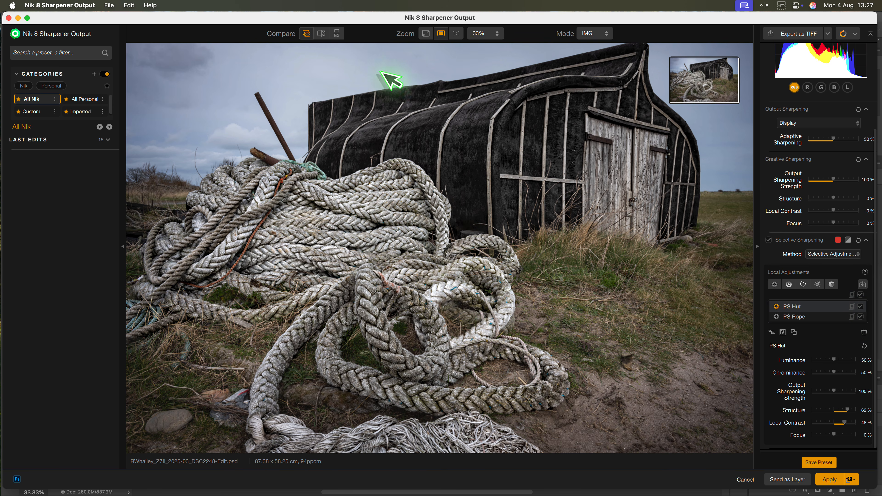
pyautogui.click(306, 34)
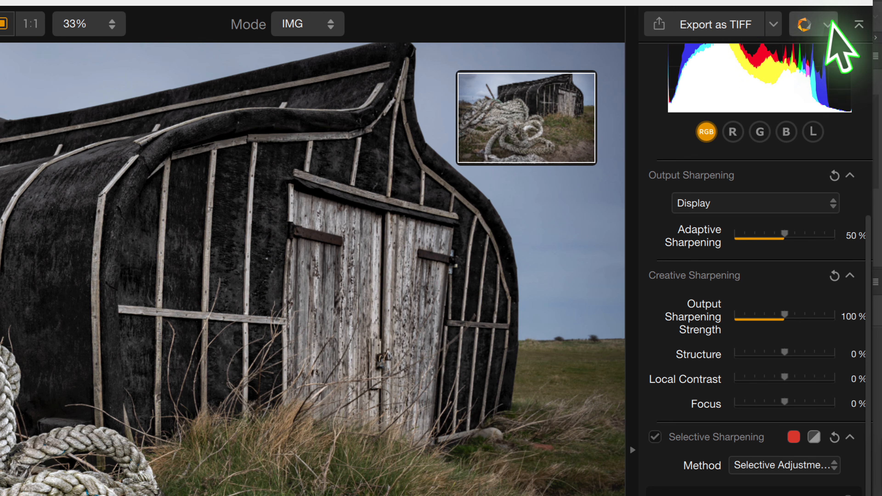
# Switch from Sharpener Output to Nik 8 Silver Efex and add the Basic Adjustments filter.
pyautogui.click(828, 24)
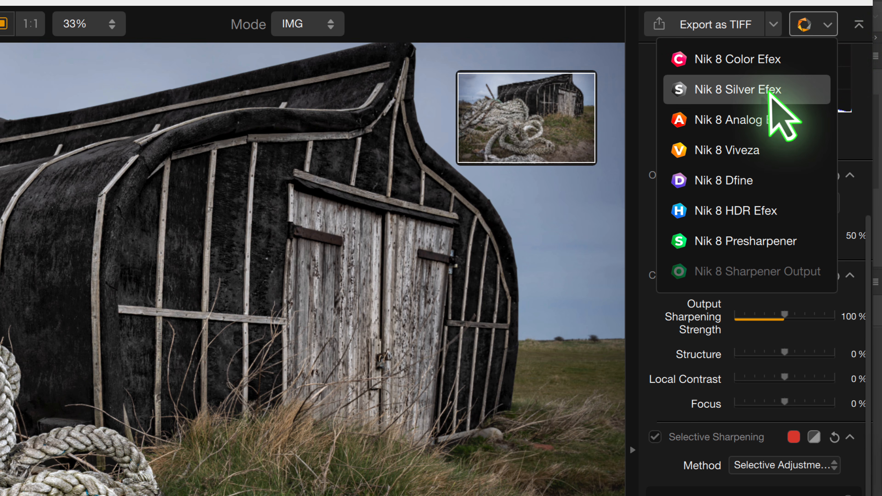
pyautogui.click(770, 93)
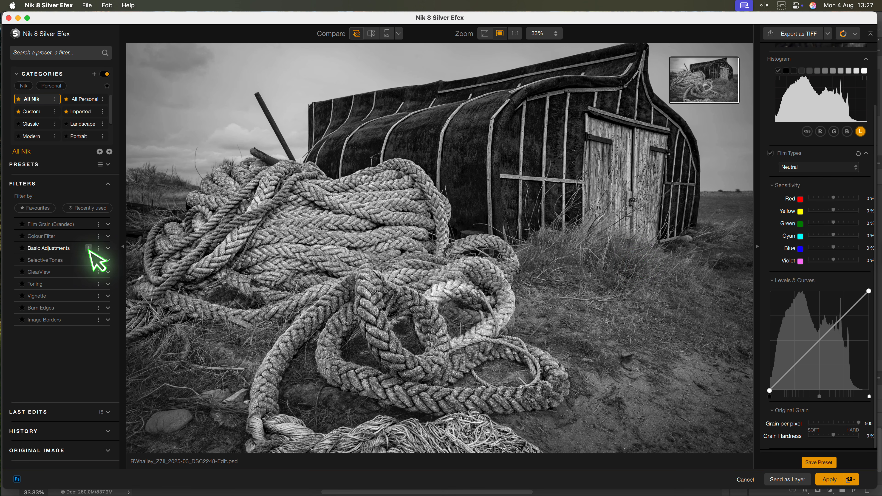
pyautogui.click(89, 248)
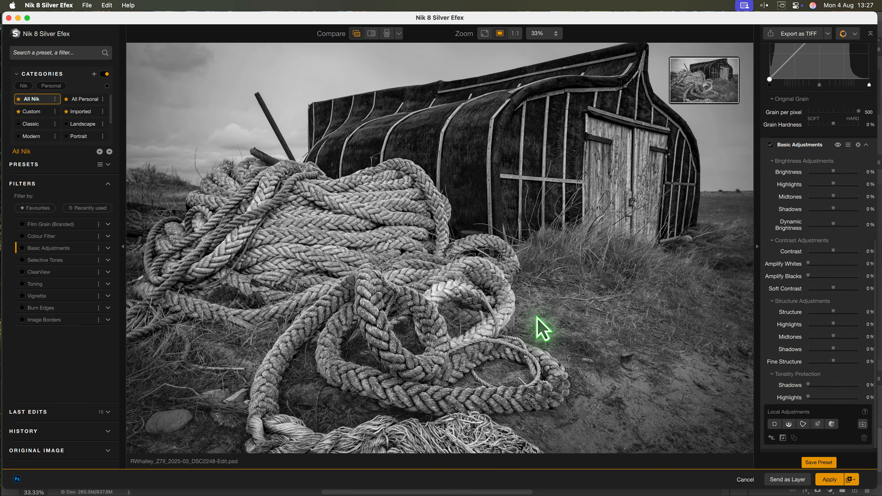
# Import the PS Hut and PS Rope Photoshop masks as local adjustments of the Basic Adjustments filter.
pyautogui.click(863, 424)
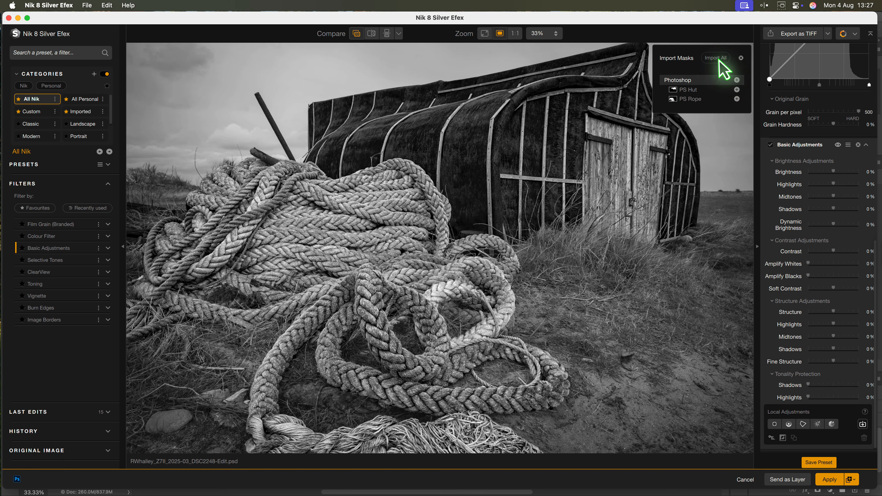
pyautogui.click(730, 80)
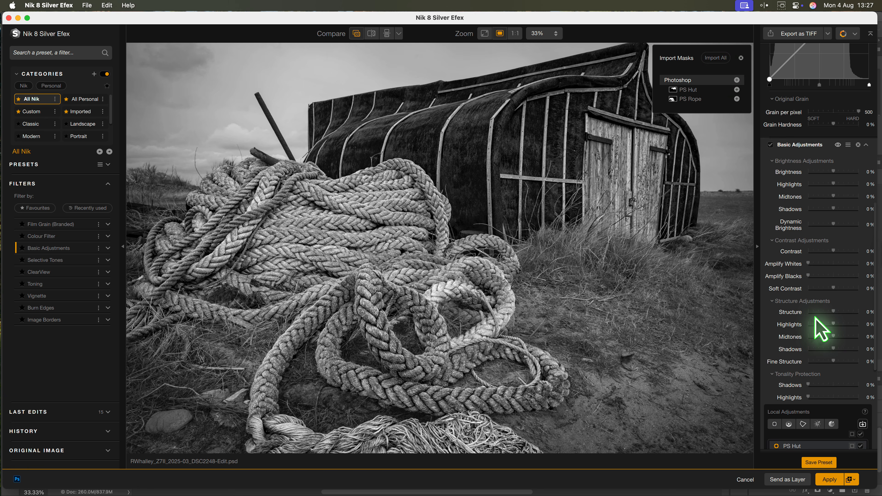
pyautogui.scroll(-5, 814, 316)
pyautogui.click(741, 58)
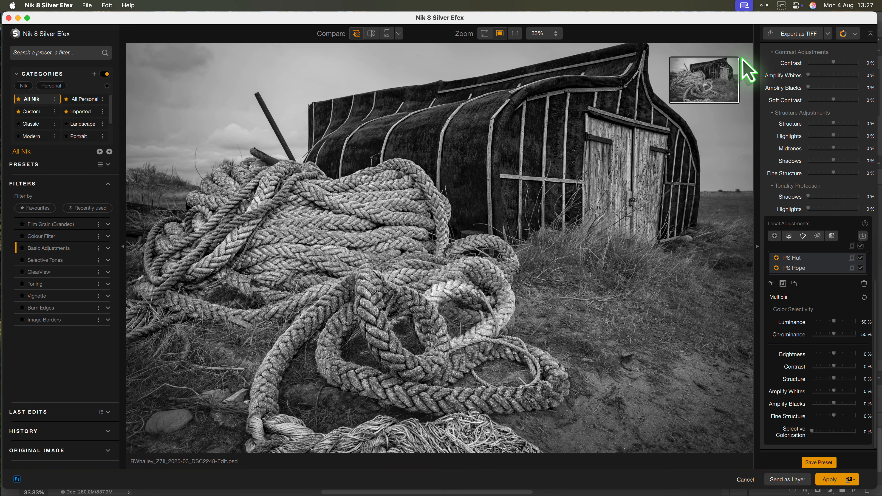
# Set Amplify Whites to 60% for the PS Rope local adjustment only.
pyautogui.click(814, 269)
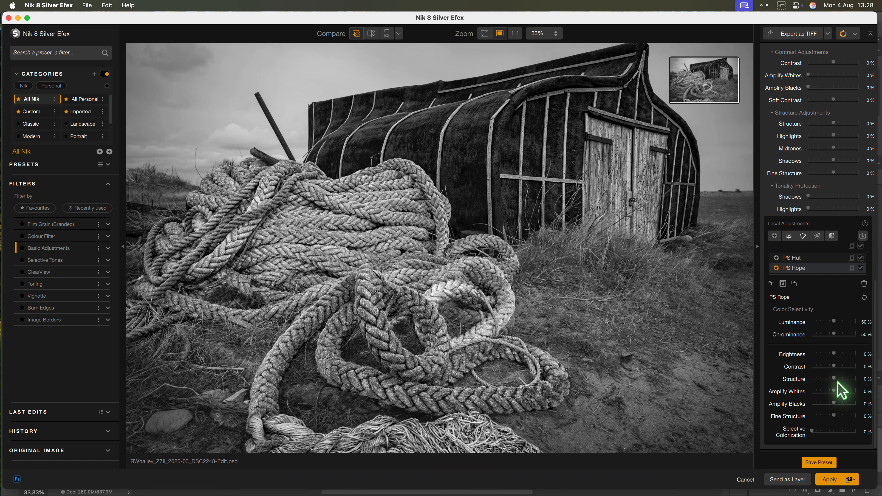
pyautogui.click(840, 389)
pyautogui.click(843, 391)
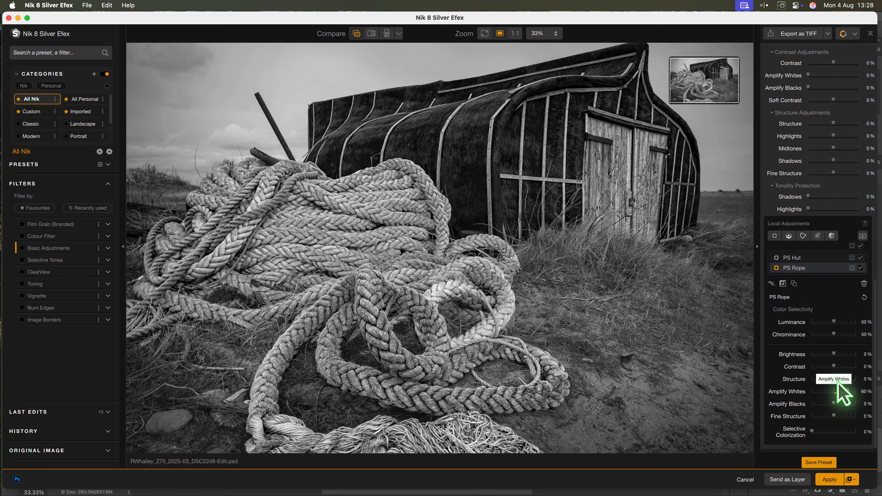
# Set Structure to 47% for the PS Hut local adjustment.
pyautogui.click(800, 257)
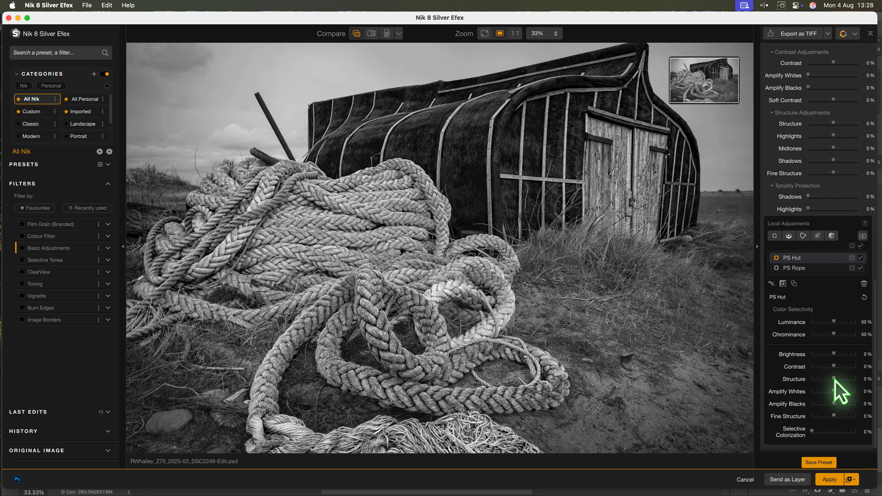
pyautogui.click(848, 379)
pyautogui.moveTo(846, 379); pyautogui.dragTo(842, 392)
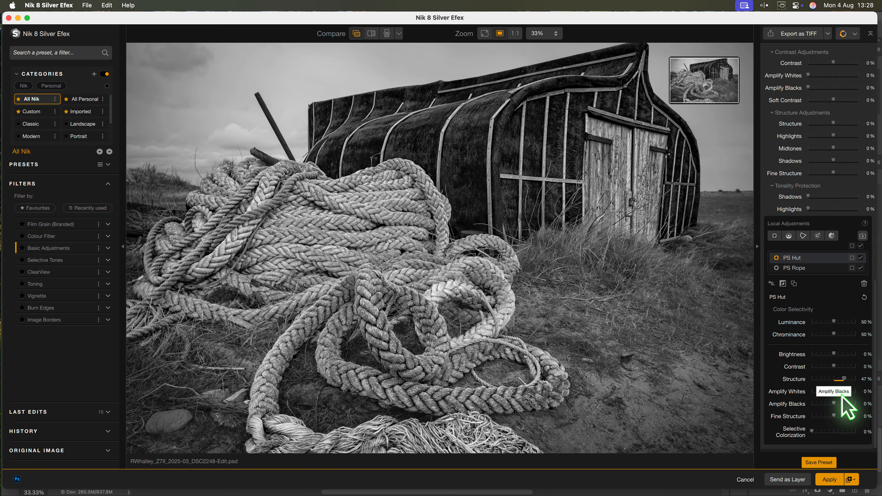
# Add a horizontal control line across the base of the sky and rename it Sky.
pyautogui.click(788, 236)
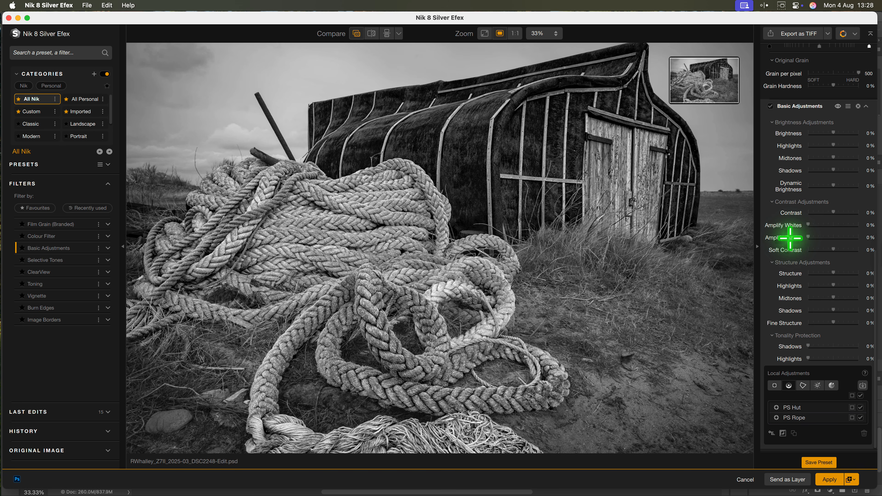
pyautogui.click(301, 153)
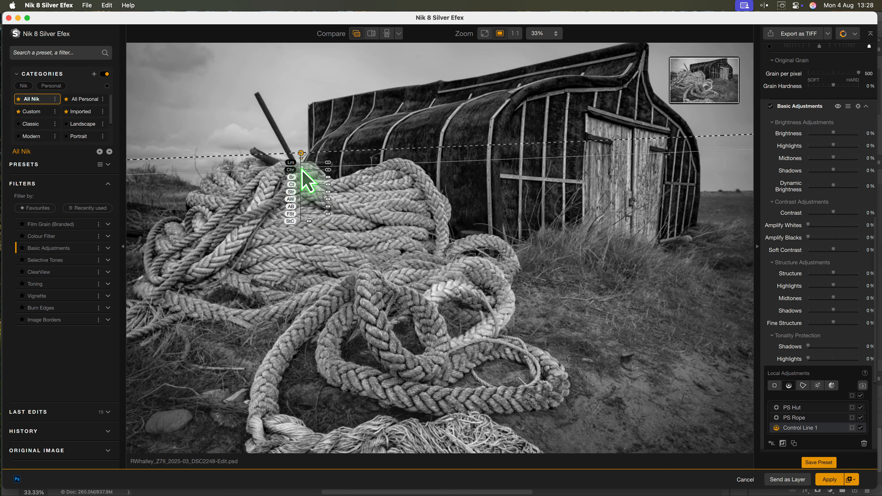
pyautogui.moveTo(302, 169); pyautogui.dragTo(300, 201)
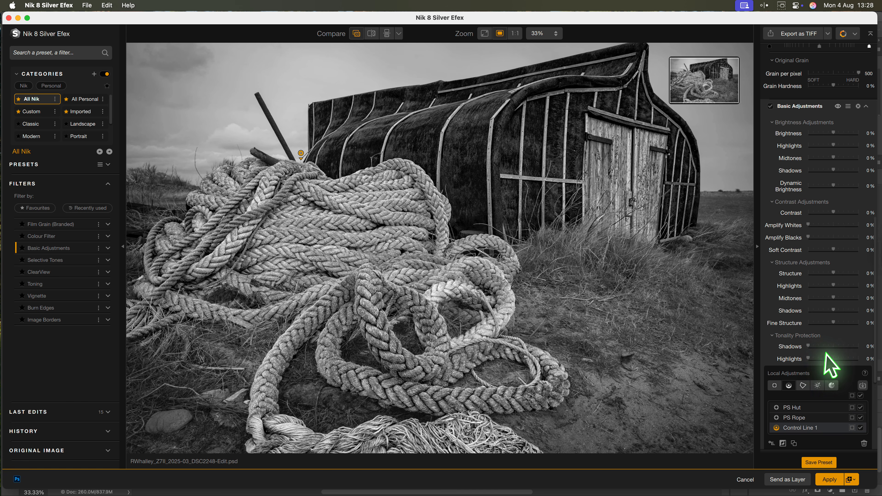
pyautogui.scroll(-3, 826, 353)
pyautogui.scroll(-5, 827, 353)
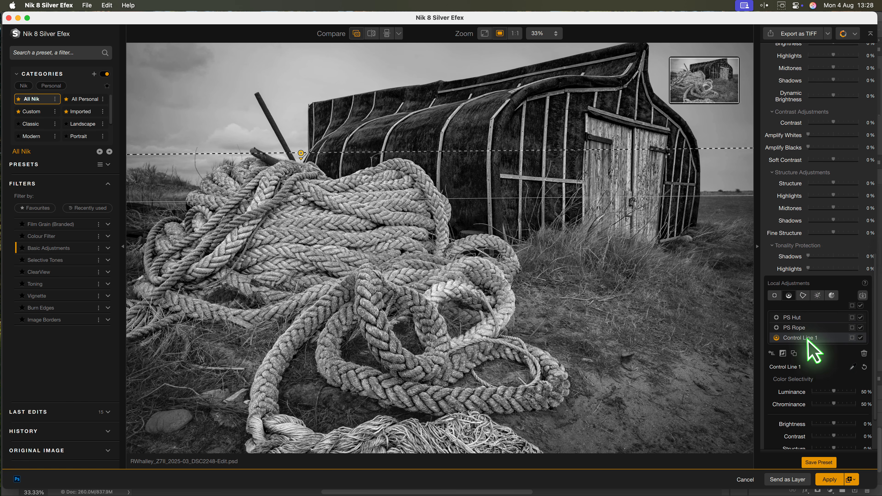
pyautogui.doubleClick(805, 338)
pyautogui.write('Sky')
pyautogui.press('Return')
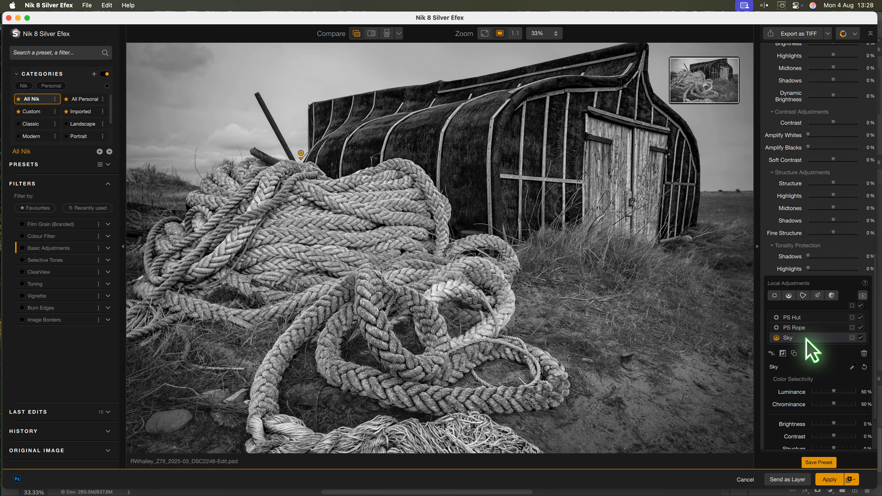
# Set the Sky adjustment's Brightness to -30%, Contrast to 46%, Structure to 25% and Amplify Whites to 50%.
pyautogui.scroll(-3, 814, 353)
pyautogui.moveTo(833, 355); pyautogui.dragTo(827, 354)
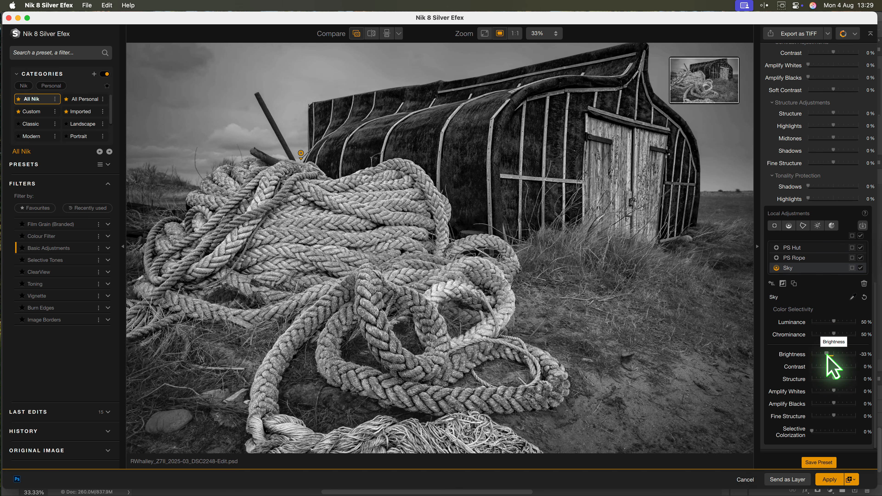
pyautogui.moveTo(834, 391); pyautogui.dragTo(844, 367)
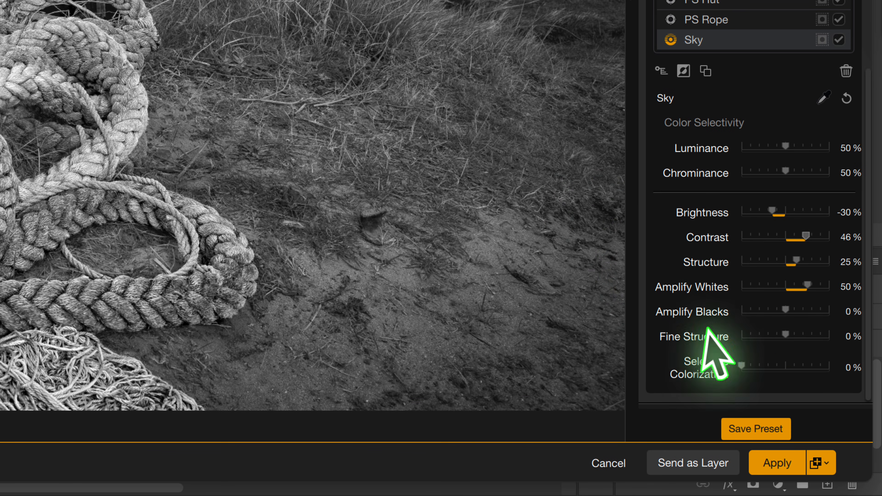
# Apply the Silver Efex result as a new layer including the Sky plugin mask, and compare the image with that layer hidden and shown.
pyautogui.click(830, 468)
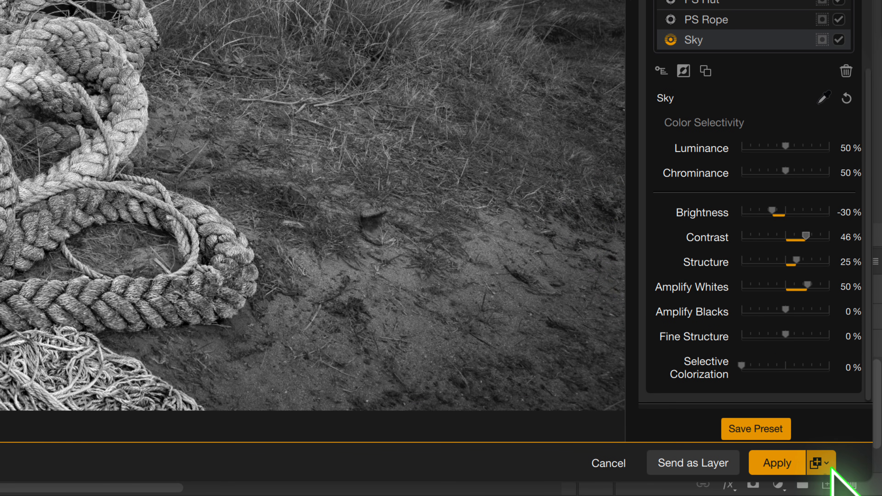
pyautogui.click(830, 467)
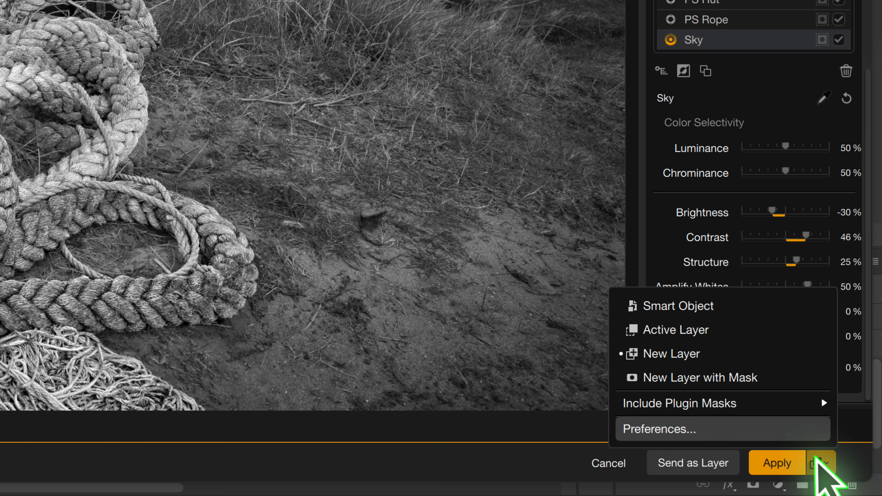
pyautogui.moveTo(745, 410)
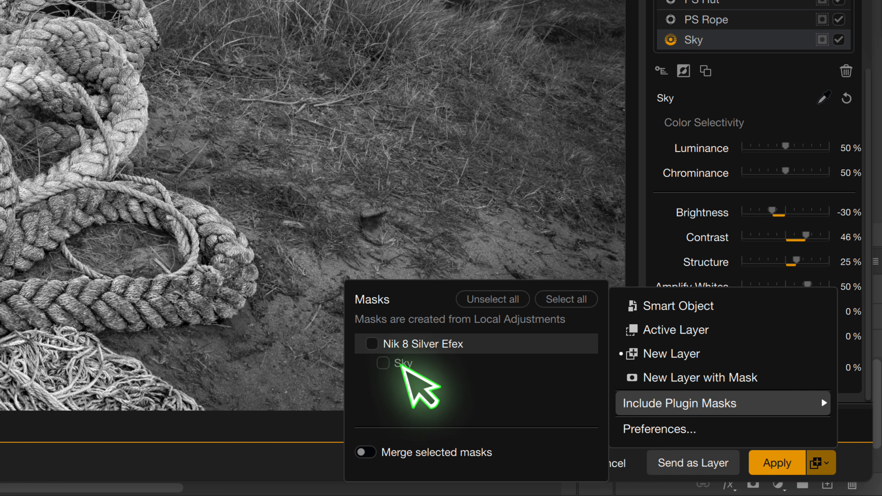
pyautogui.click(383, 363)
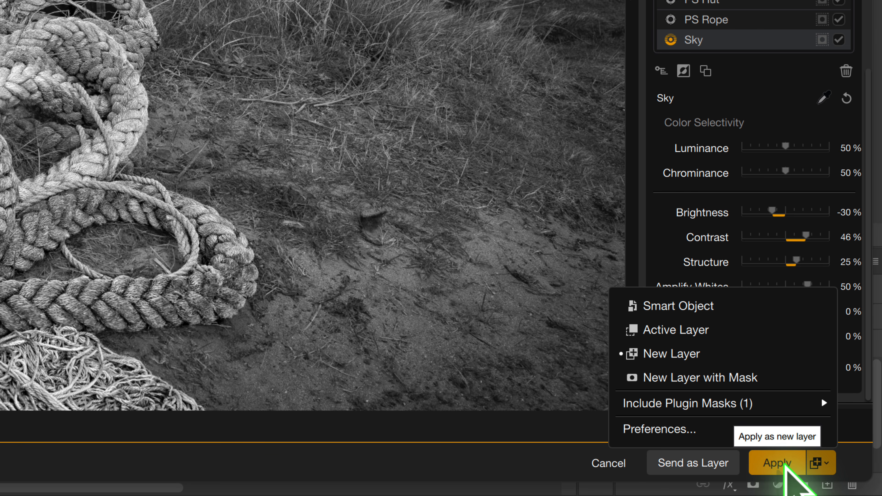
pyautogui.click(785, 465)
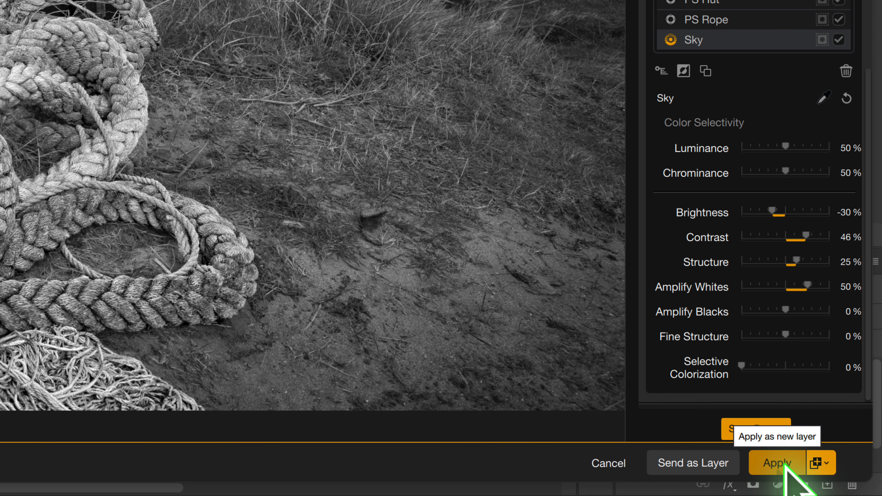
pyautogui.click(784, 464)
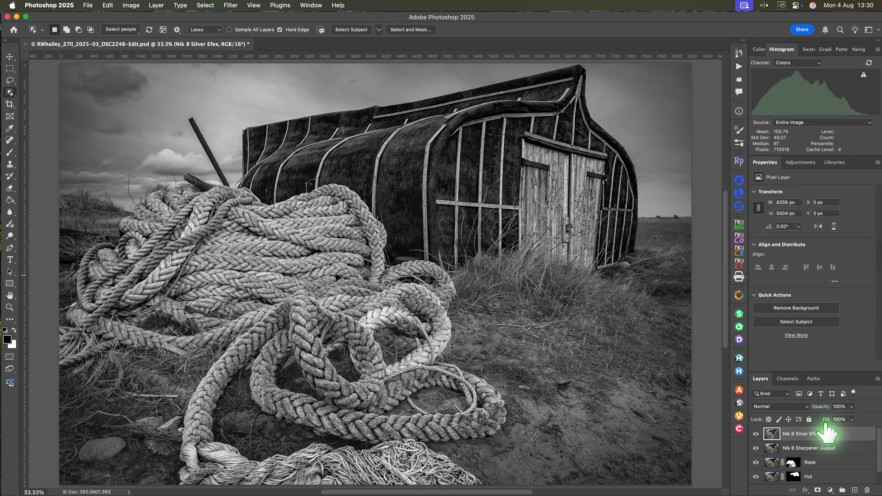
pyautogui.click(755, 434)
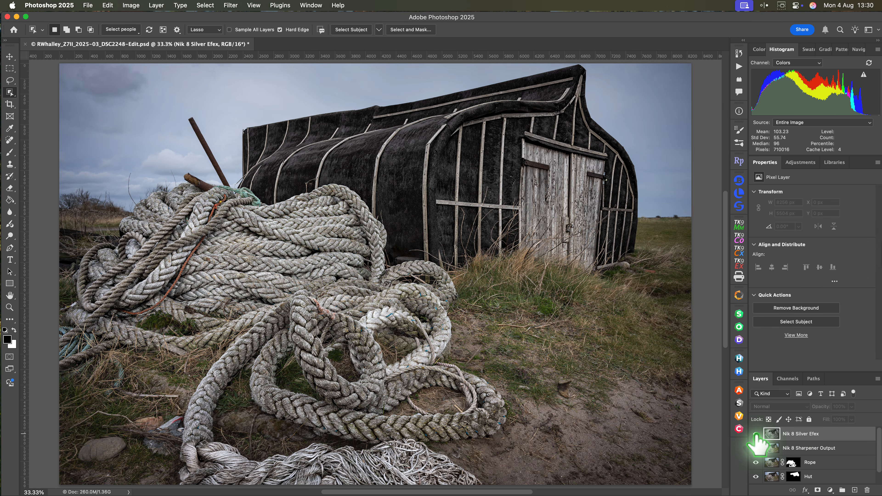
pyautogui.click(755, 434)
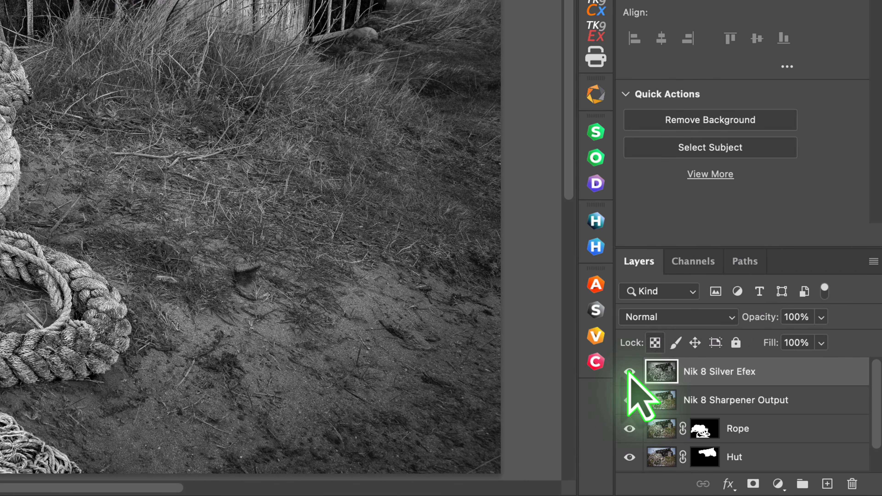
# Load the Sky channel as a selection, restore the RGB composite and return to the layers.
pyautogui.click(701, 267)
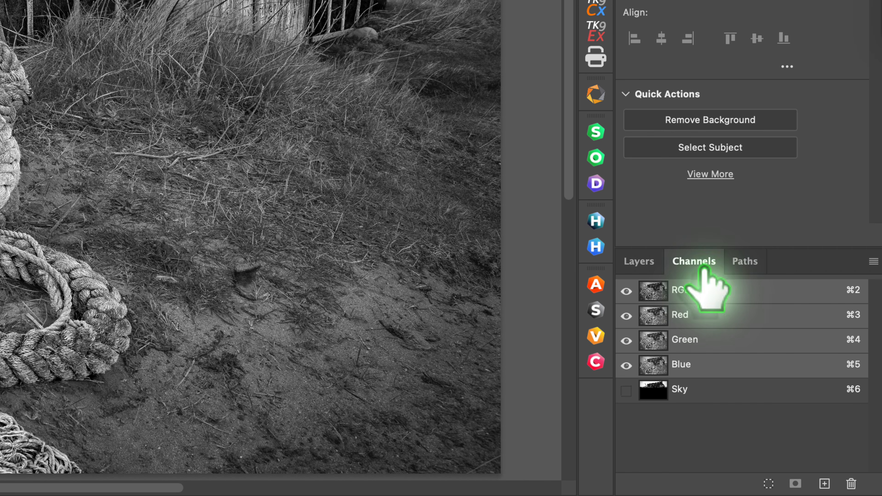
pyautogui.click(662, 390)
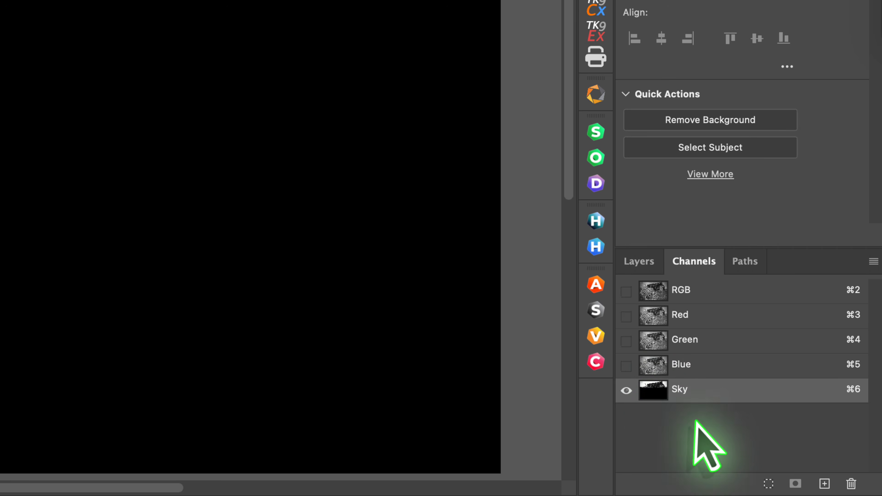
pyautogui.keyDown('super'); pyautogui.click(653, 292); pyautogui.keyUp('super')
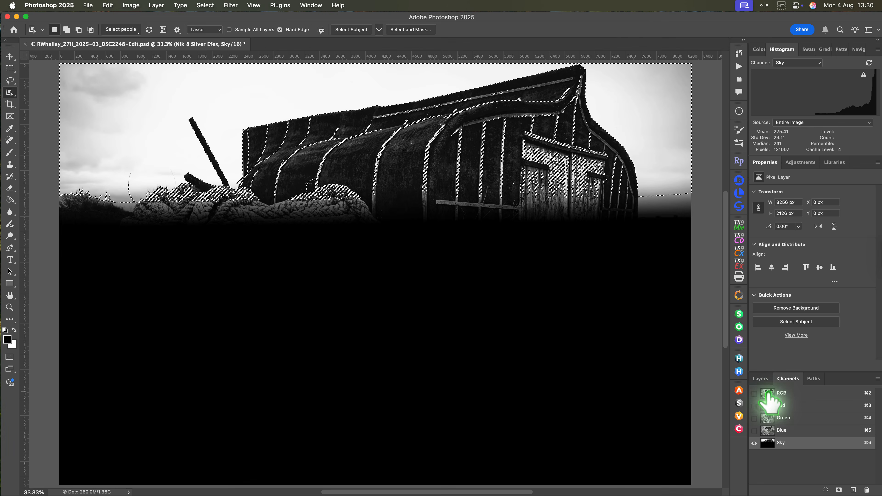
pyautogui.click(769, 395)
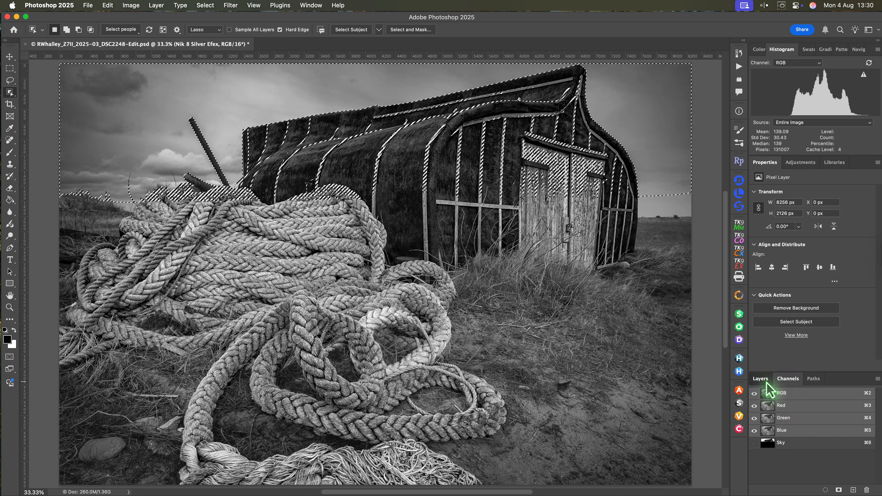
pyautogui.click(761, 378)
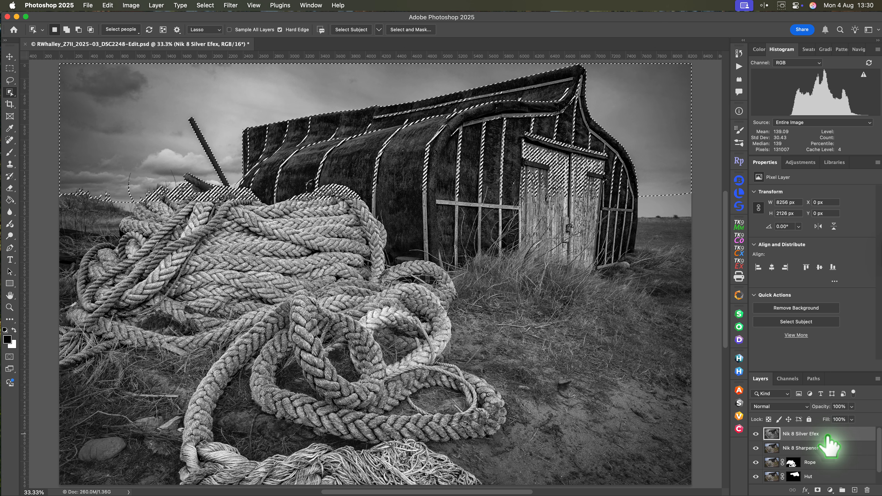
# Add a Curves adjustment layer masked by the sky selection and shape an S-curve with a shadow point at input 99, output 64.
pyautogui.click(832, 490)
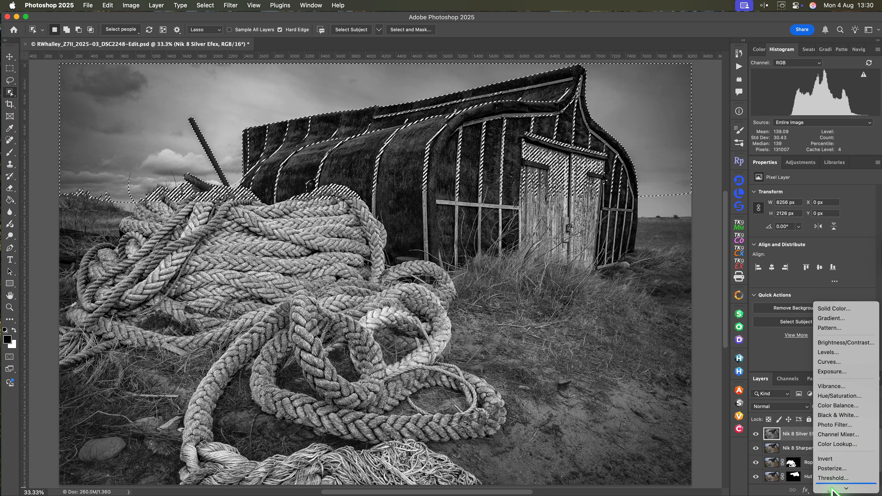
pyautogui.click(832, 352)
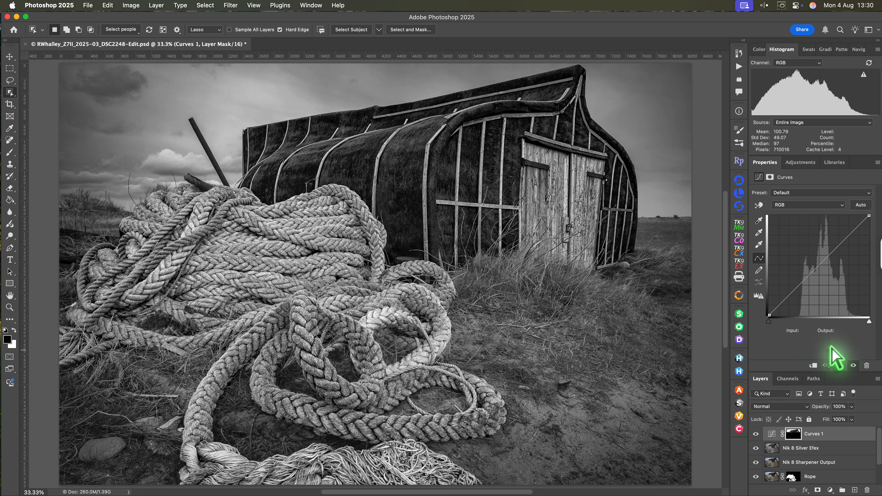
pyautogui.moveTo(850, 234); pyautogui.dragTo(851, 231)
pyautogui.moveTo(795, 289); pyautogui.dragTo(811, 292)
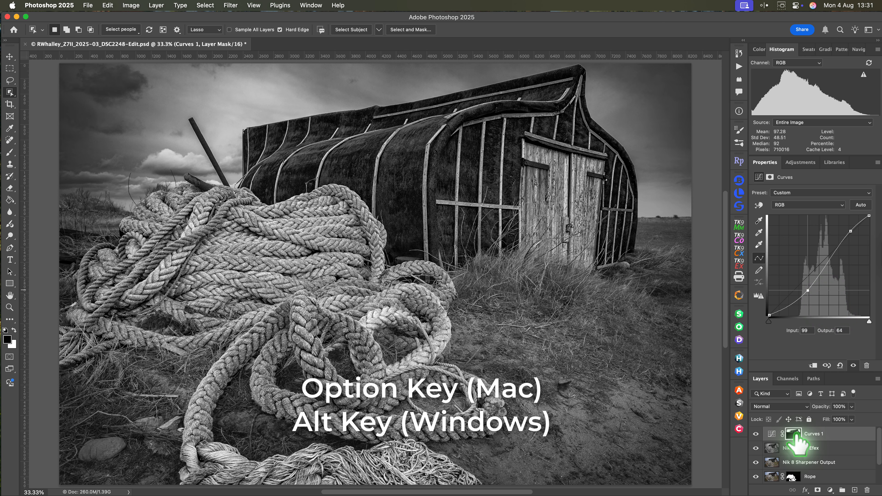
# Display the Curves layer's mask alone, paint black over the hut and rope areas with the Brush, and return to the curve settings.
pyautogui.keyDown('alt'); pyautogui.click(794, 437); pyautogui.keyUp('alt')
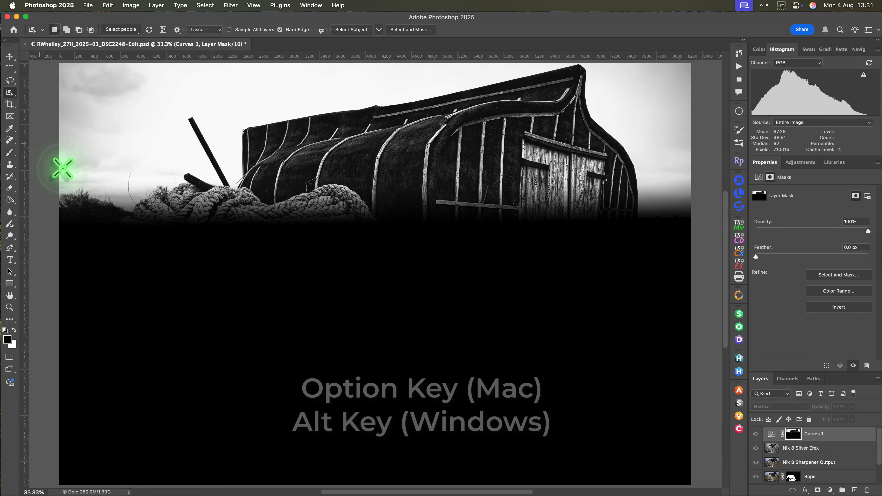
pyautogui.click(9, 152)
pyautogui.moveTo(350, 190)
pyautogui.mouseDown()
pyautogui.moveTo(307, 217)
pyautogui.moveTo(388, 181)
pyautogui.moveTo(400, 142)
pyautogui.moveTo(460, 114)
pyautogui.moveTo(433, 148)
pyautogui.moveTo(456, 126)
pyautogui.moveTo(432, 185)
pyautogui.moveTo(516, 200)
pyautogui.moveTo(519, 172)
pyautogui.mouseUp()
pyautogui.click(772, 432)
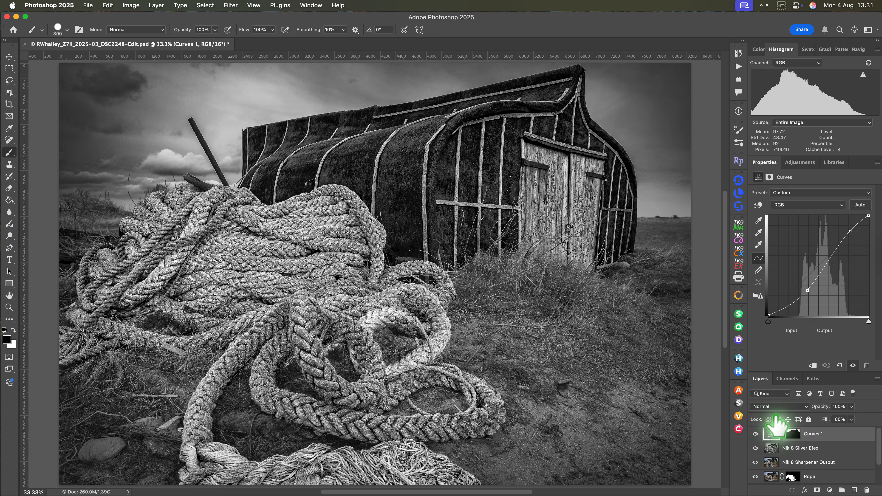